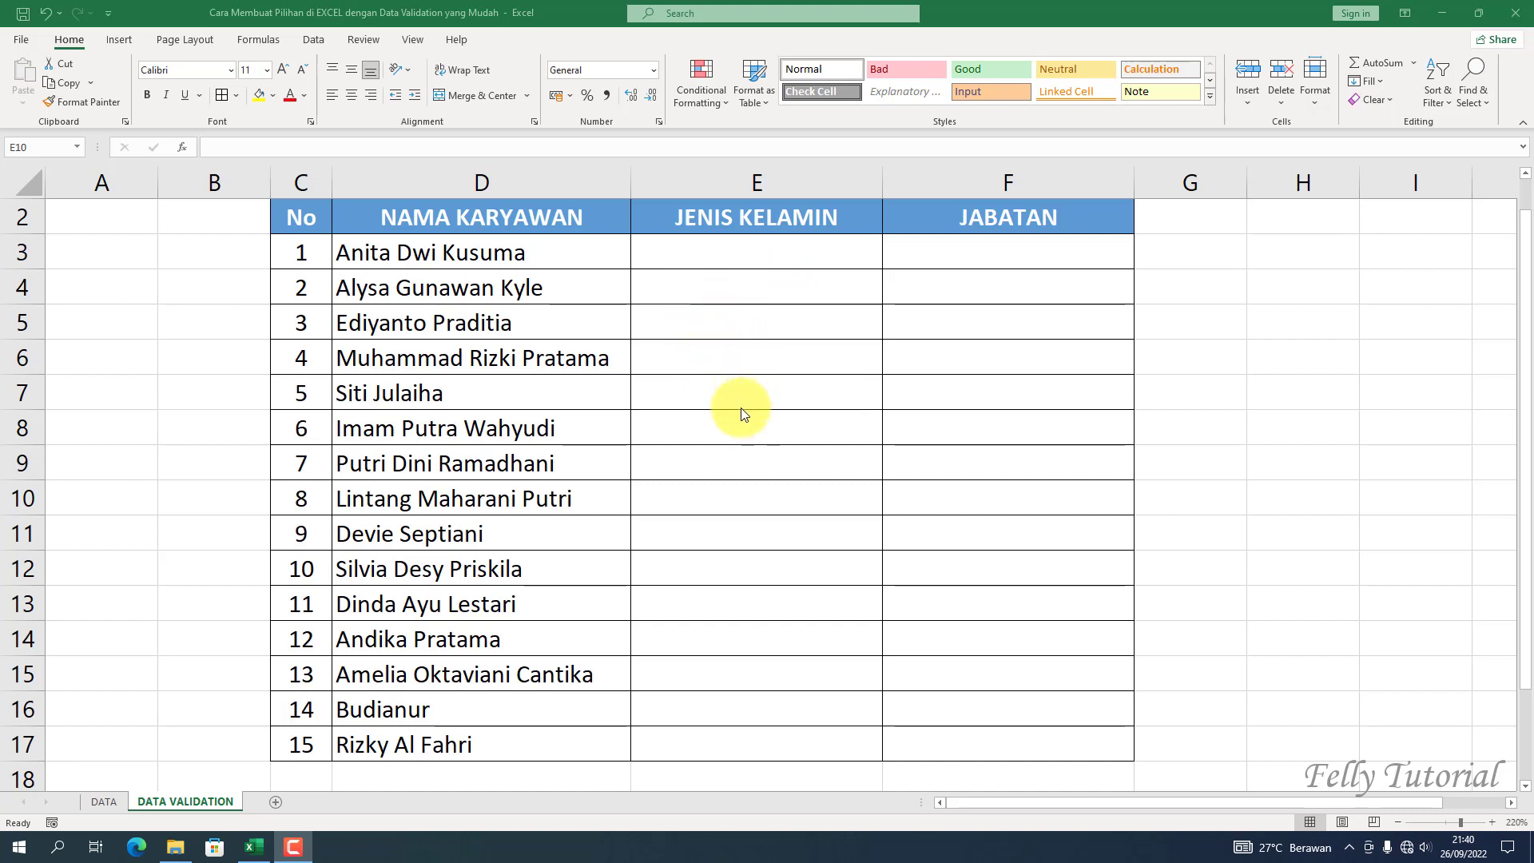
Start a data validation rule for cell E3 under JENIS KELAMIN and set it to allow a List
{"action": "left_click", "coordinate": [775, 360]}
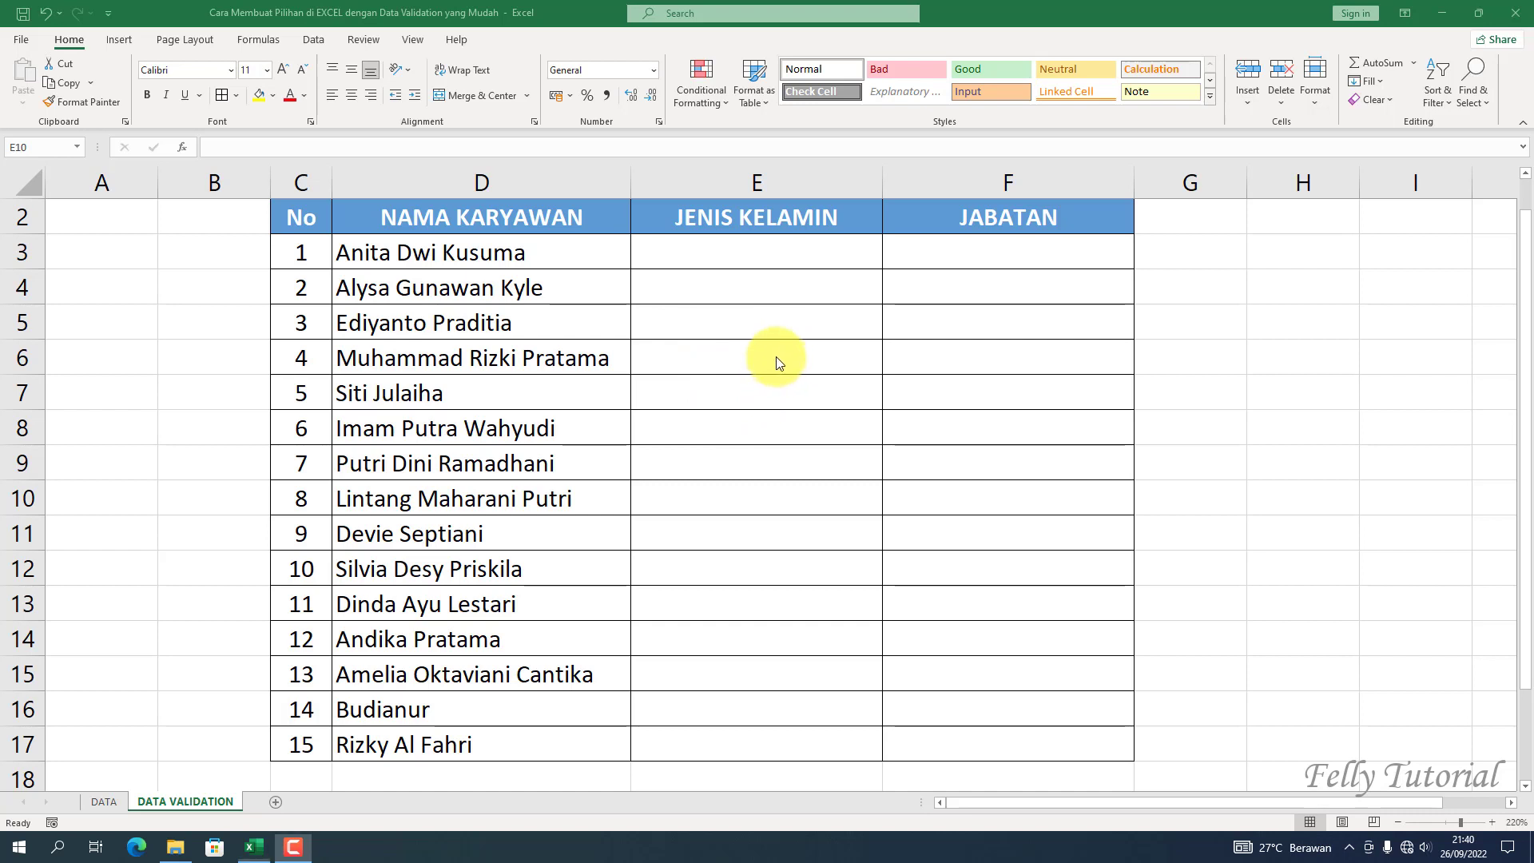
{"action": "left_click", "coordinate": [780, 243]}
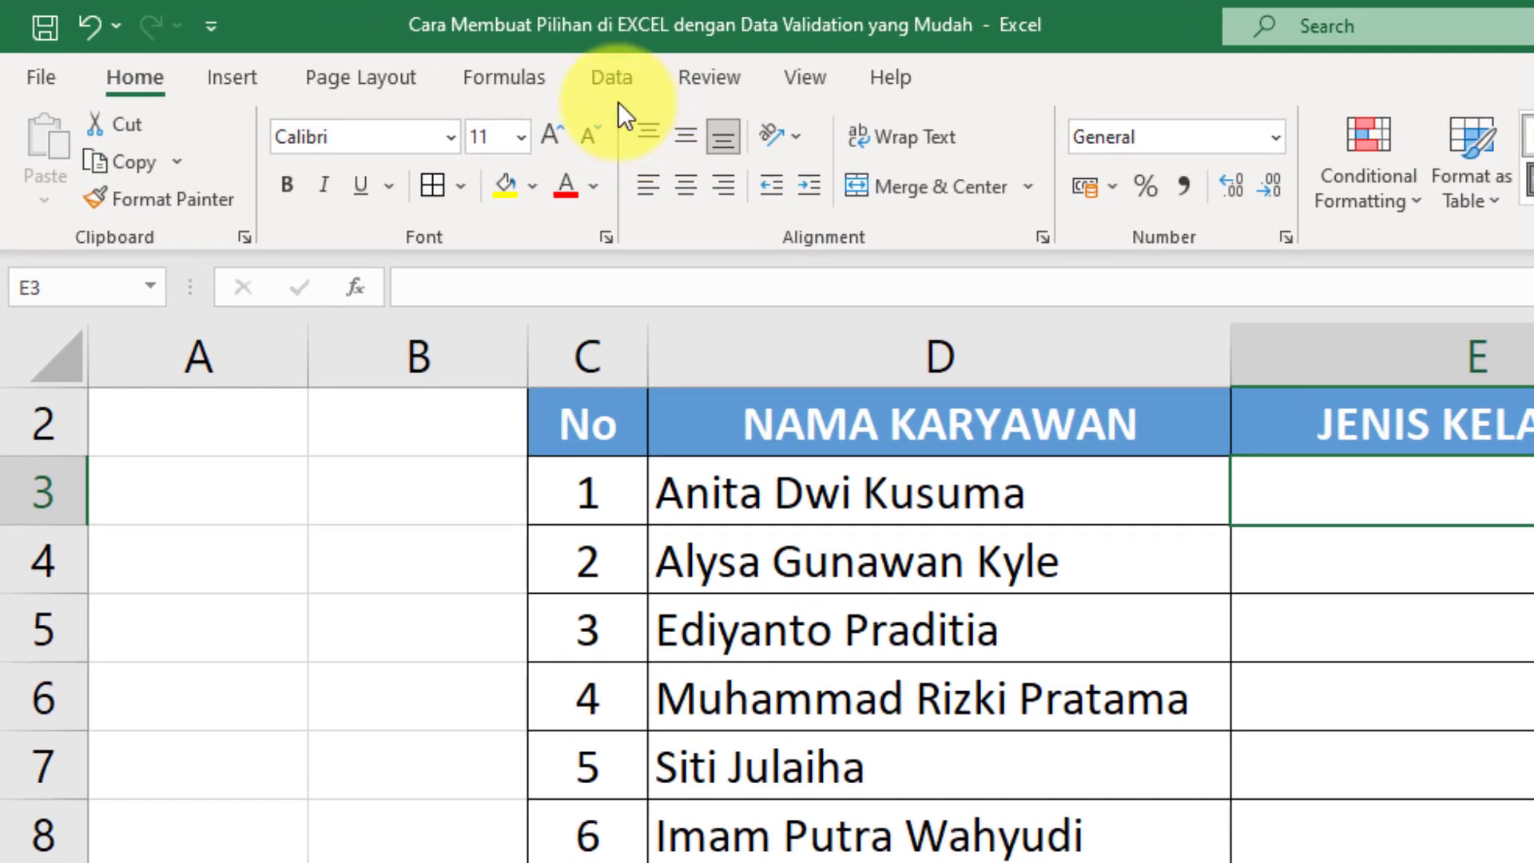
{"action": "left_click", "coordinate": [614, 82]}
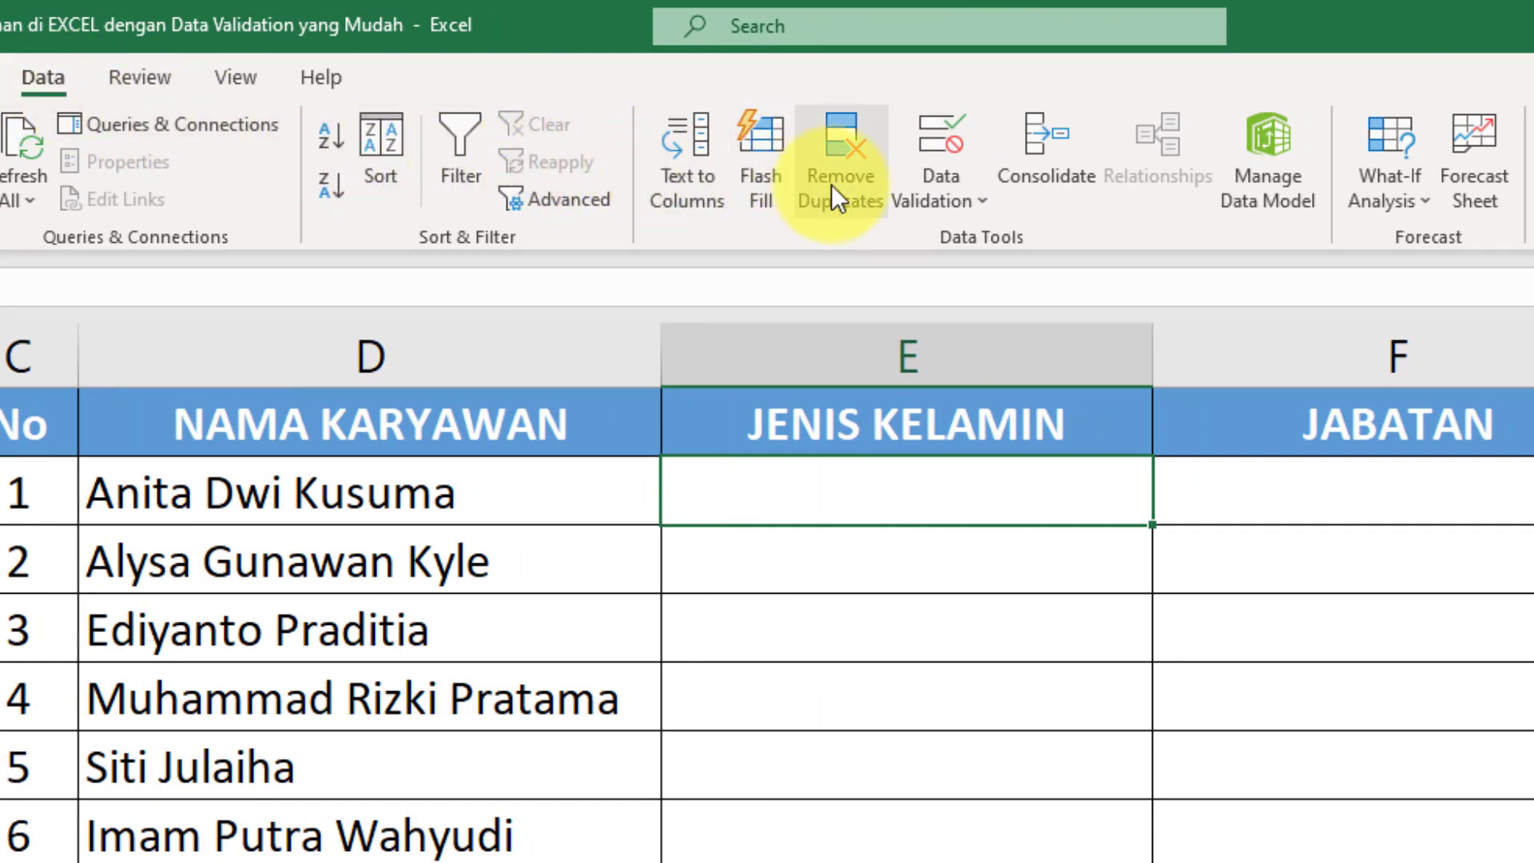
{"action": "left_click", "coordinate": [947, 196]}
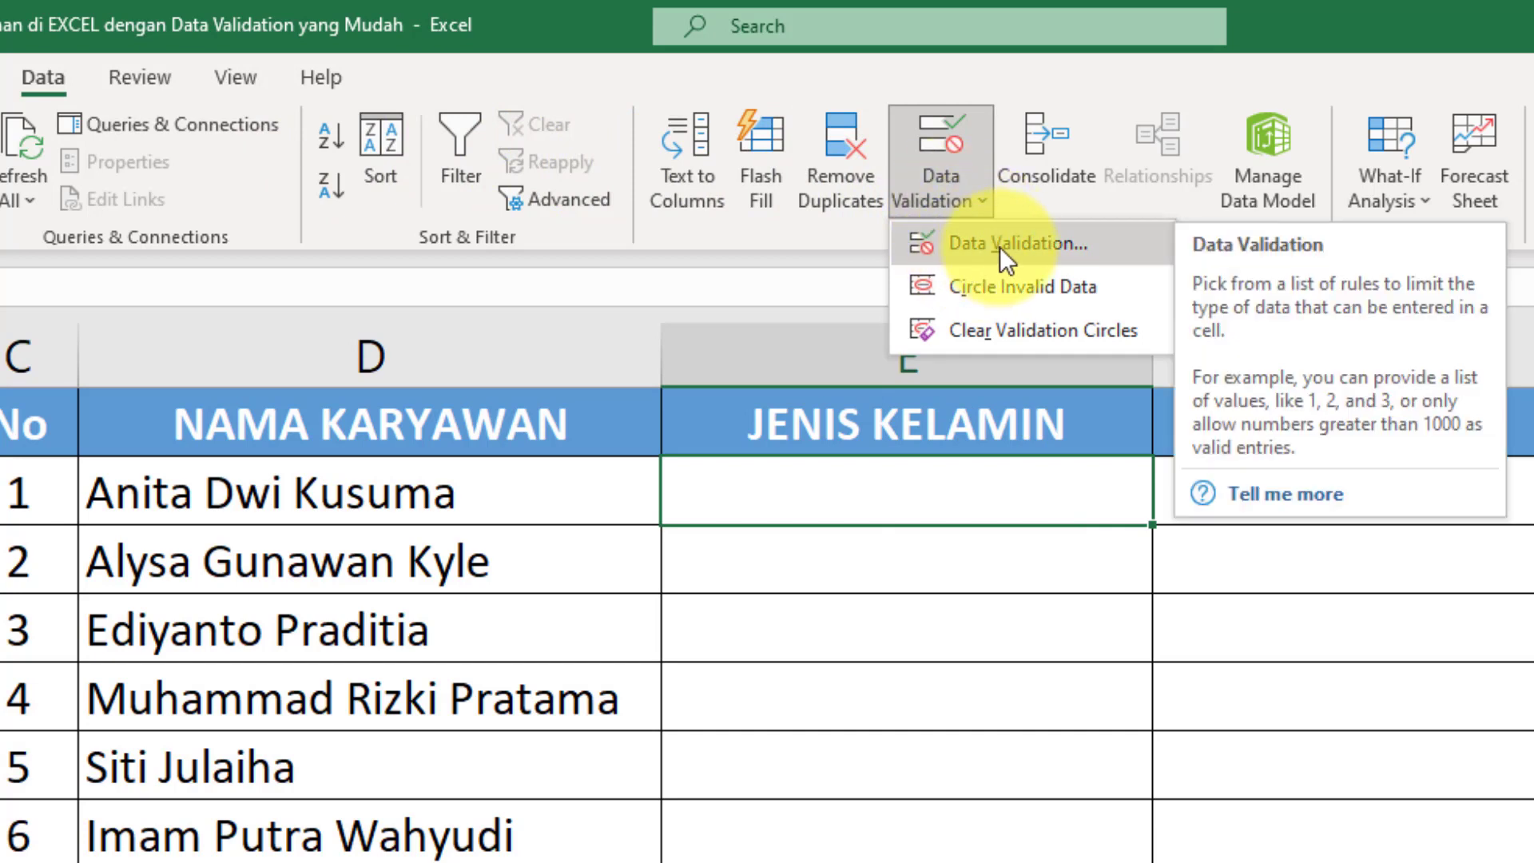
{"action": "left_click", "coordinate": [1042, 248]}
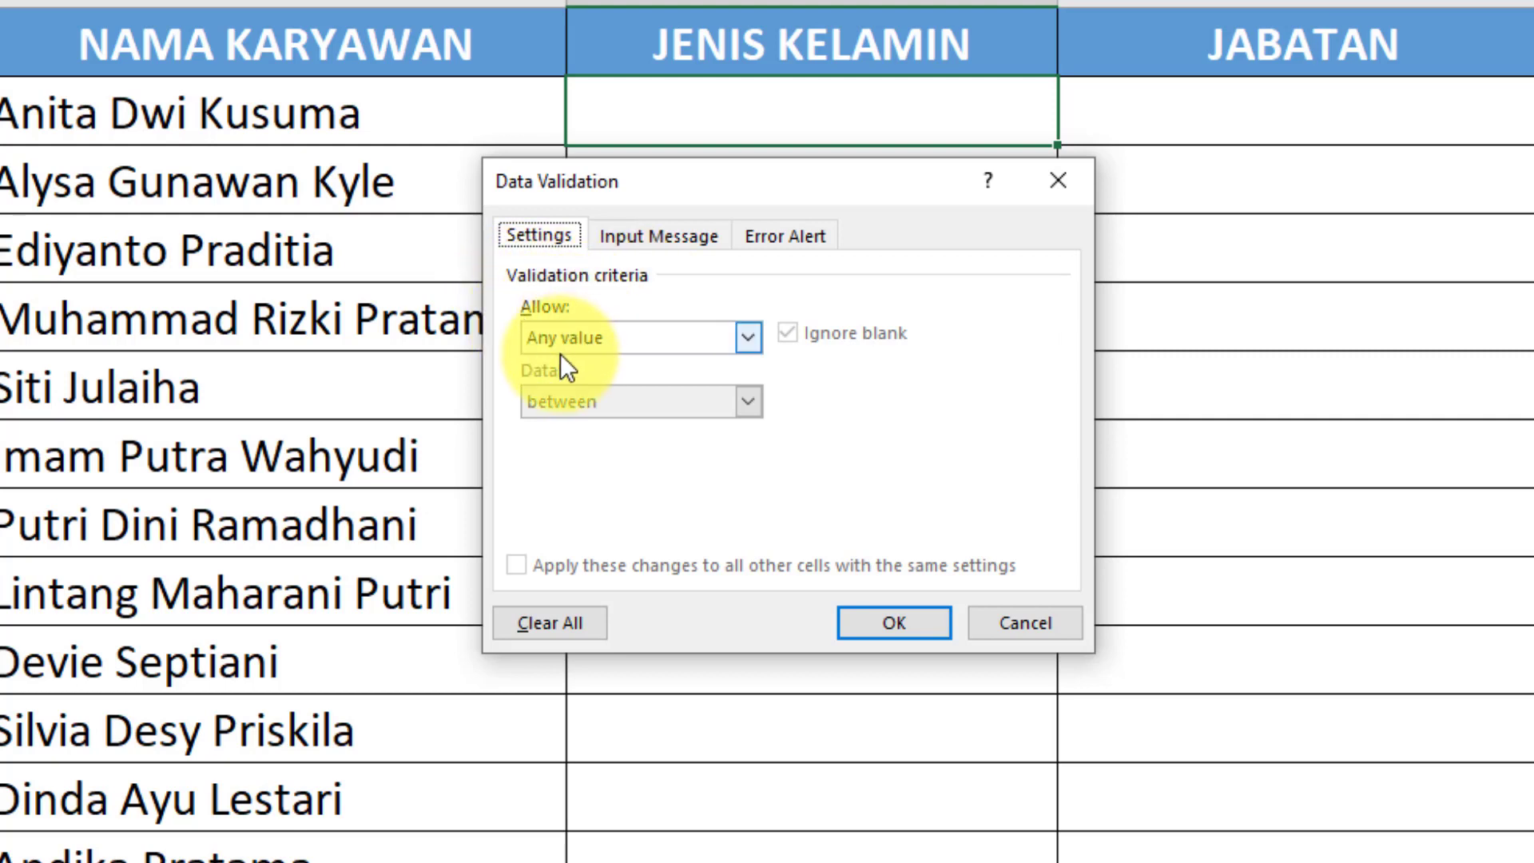
{"action": "left_click", "coordinate": [747, 336]}
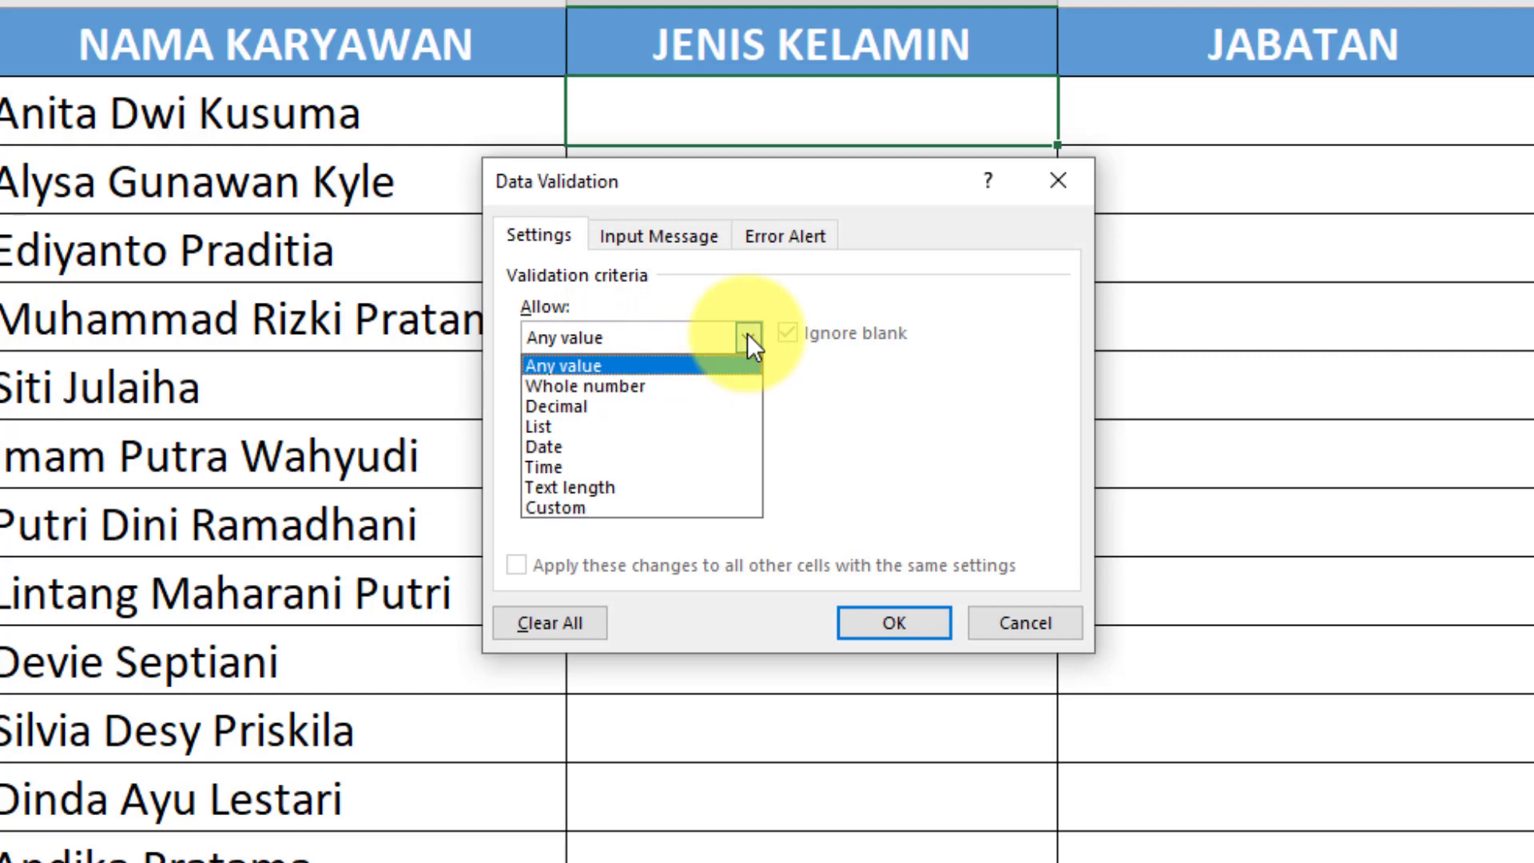
{"action": "left_click", "coordinate": [557, 425]}
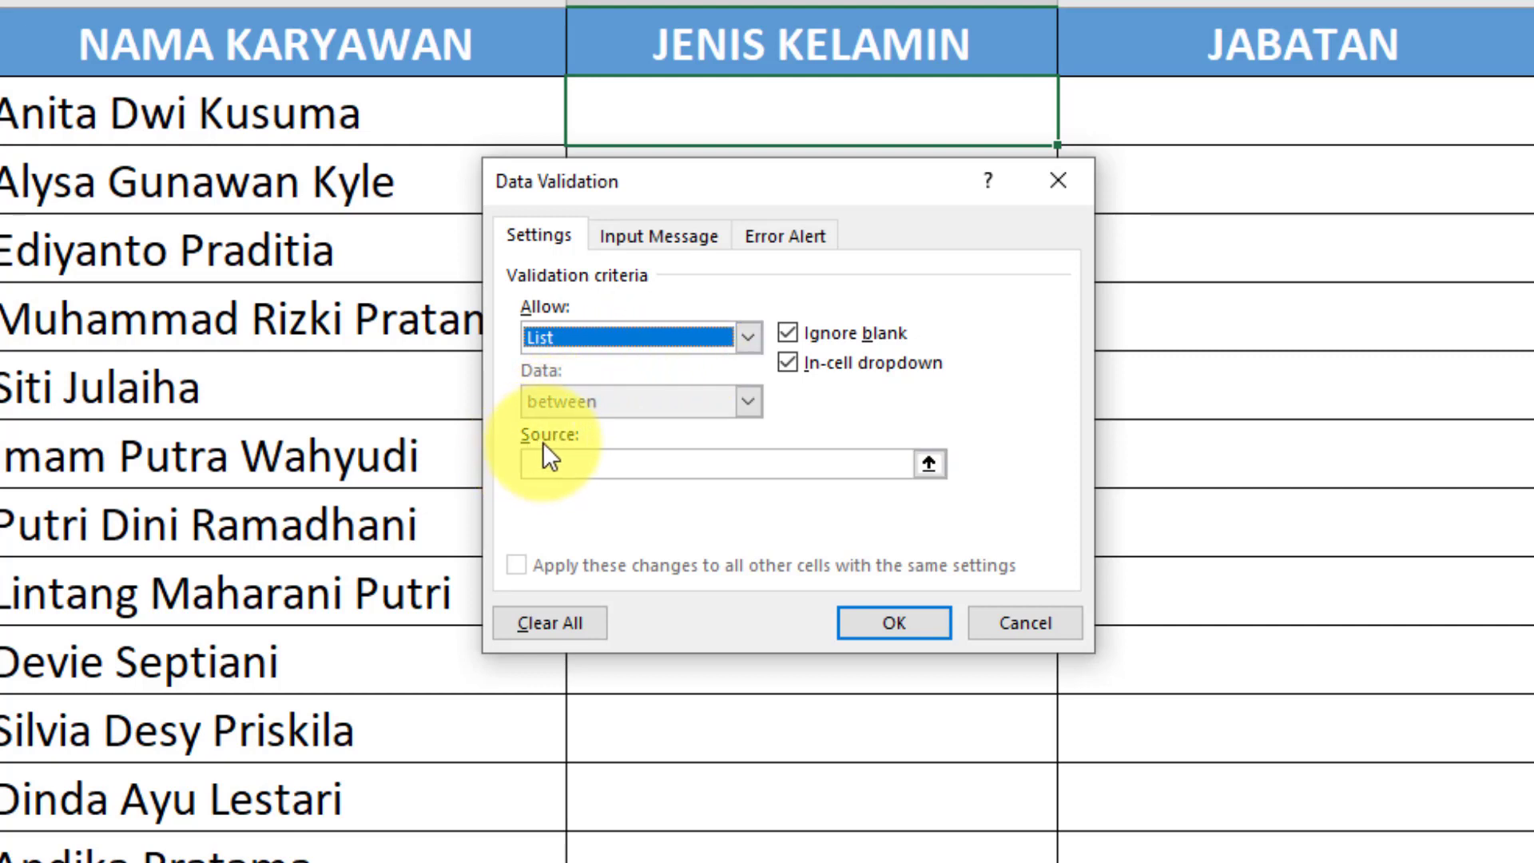
Enter Pria;Wanita as the list source and apply the validation rule to E3
{"action": "left_click", "coordinate": [559, 461]}
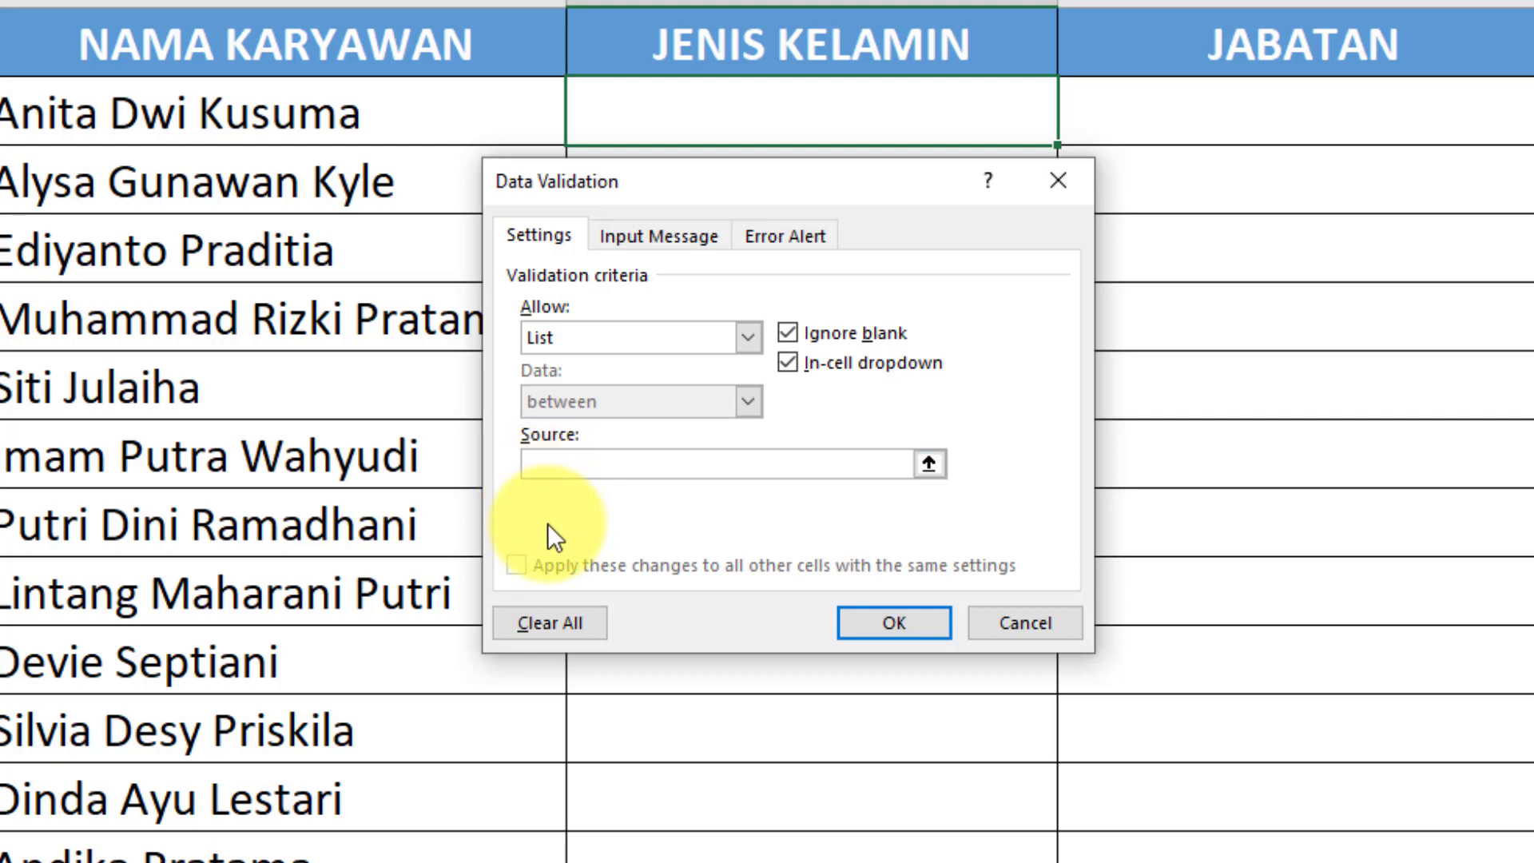
{"action": "type", "text": "p"}
{"action": "key", "text": "BackSpace"}
{"action": "type", "text": "Pria"}
{"action": "type", "text": ";"}
{"action": "type", "text": "Wanita"}
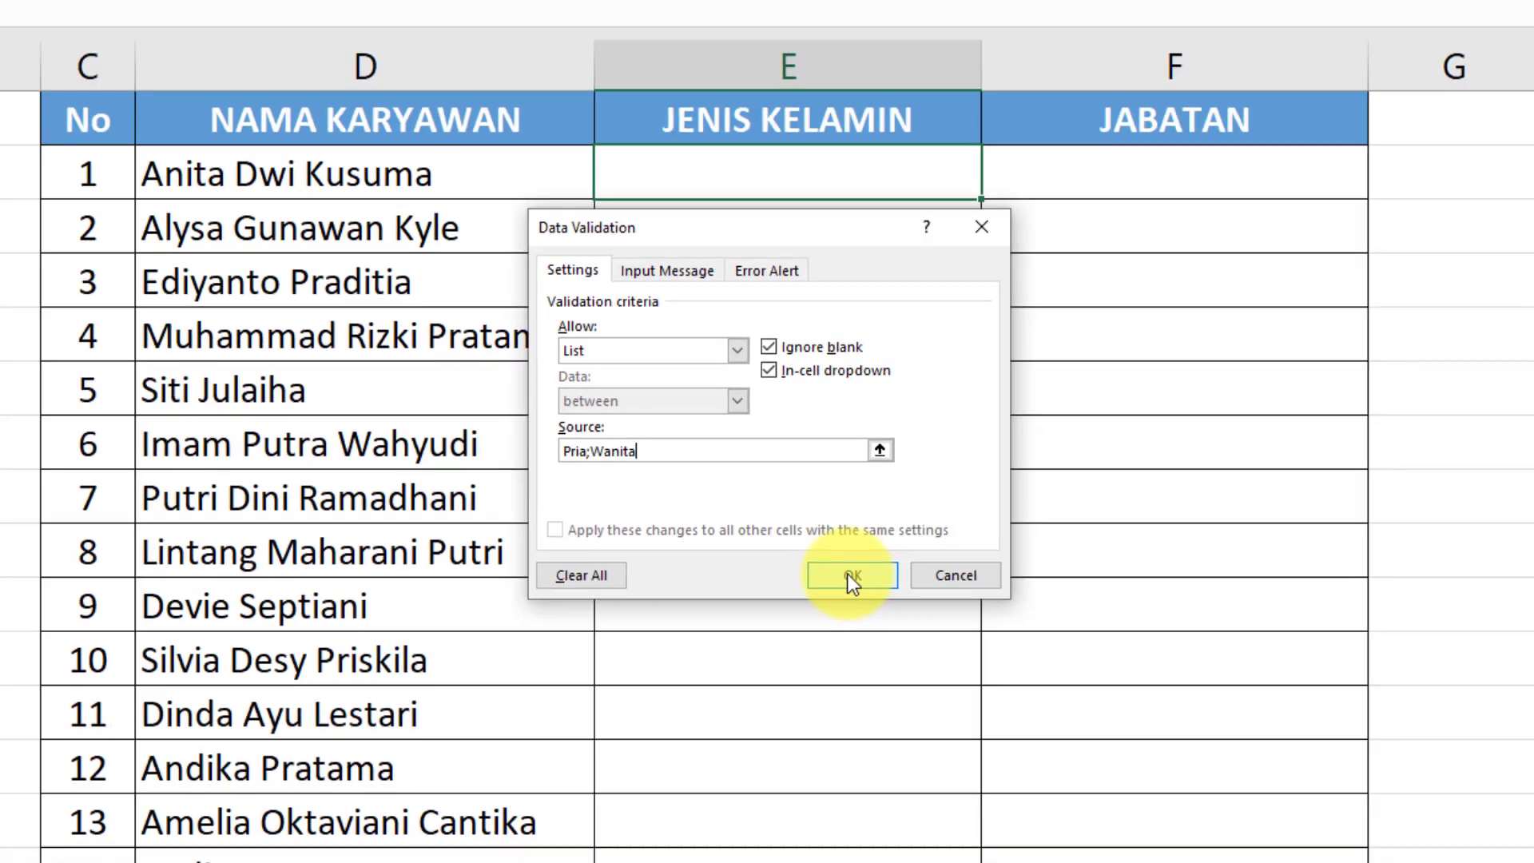
{"action": "left_click", "coordinate": [888, 620]}
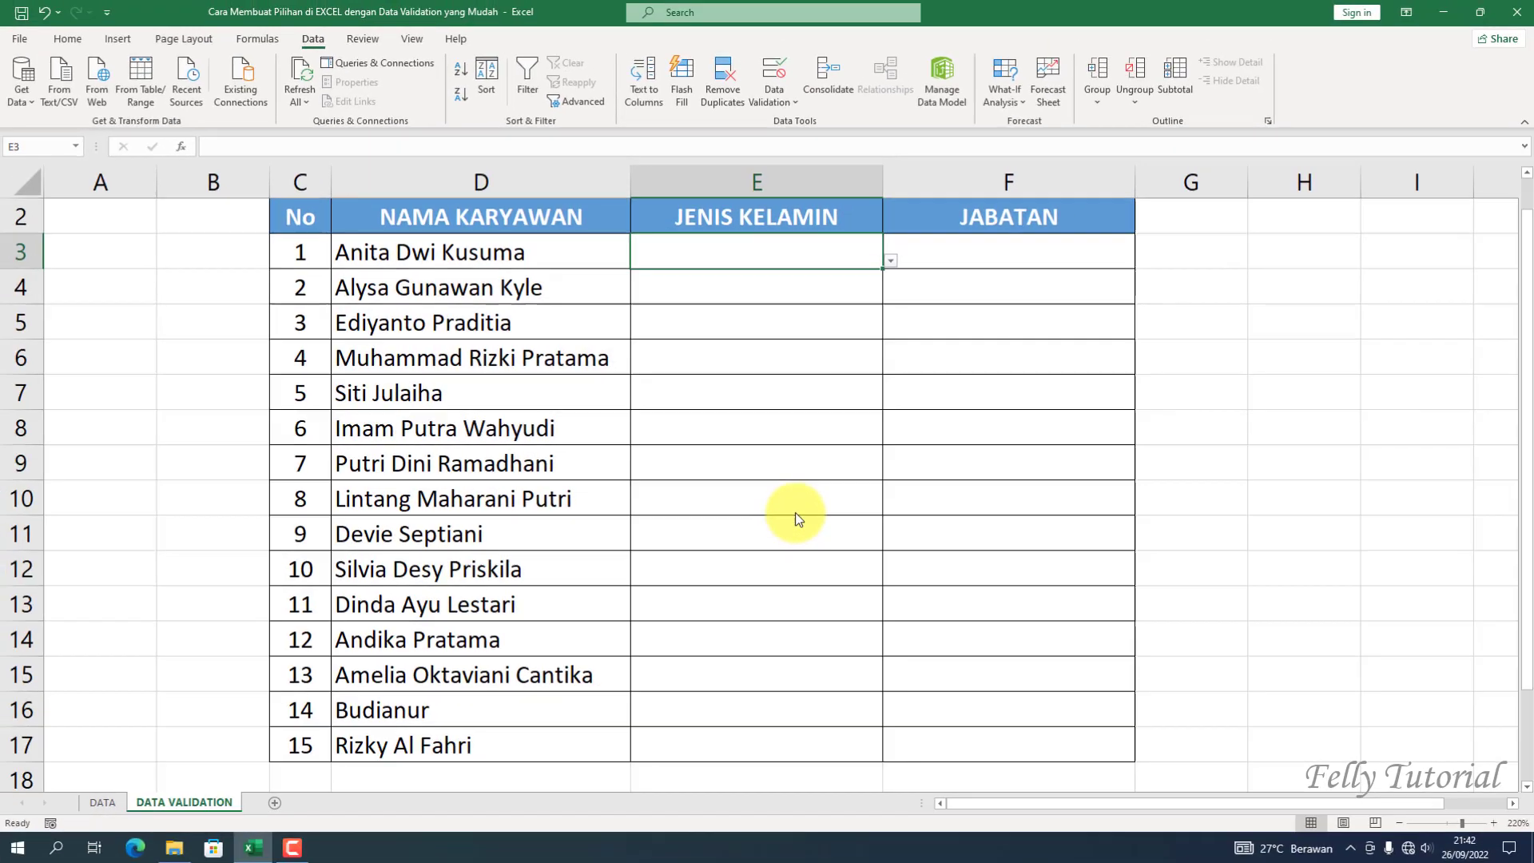
Preview E3's dropdown choices and fill the cell's validation down the JENIS KELAMIN column to E17
{"action": "left_click", "coordinate": [892, 262]}
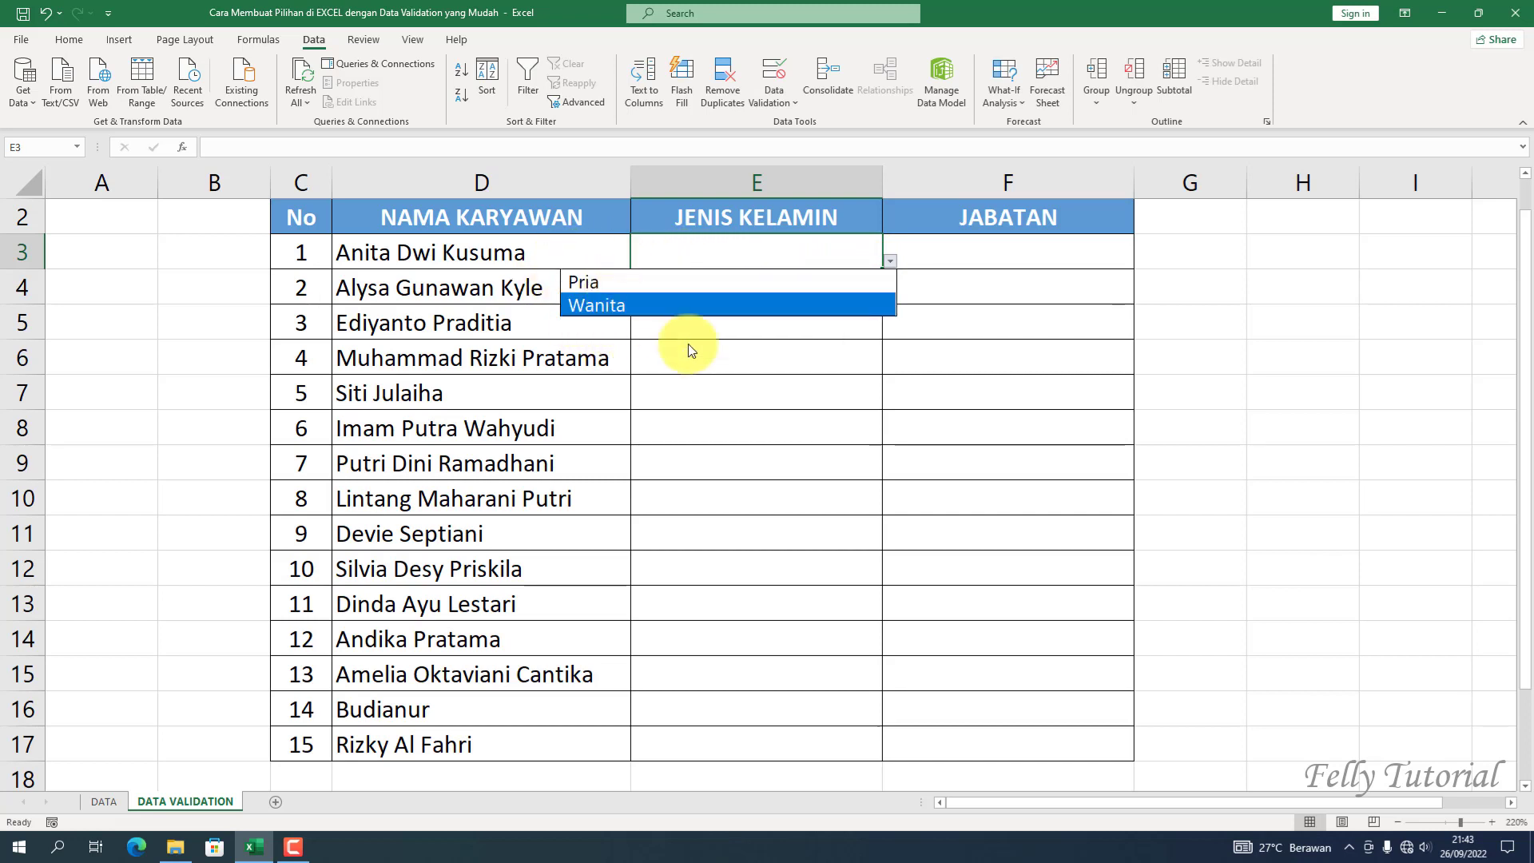
{"action": "left_click", "coordinate": [765, 372]}
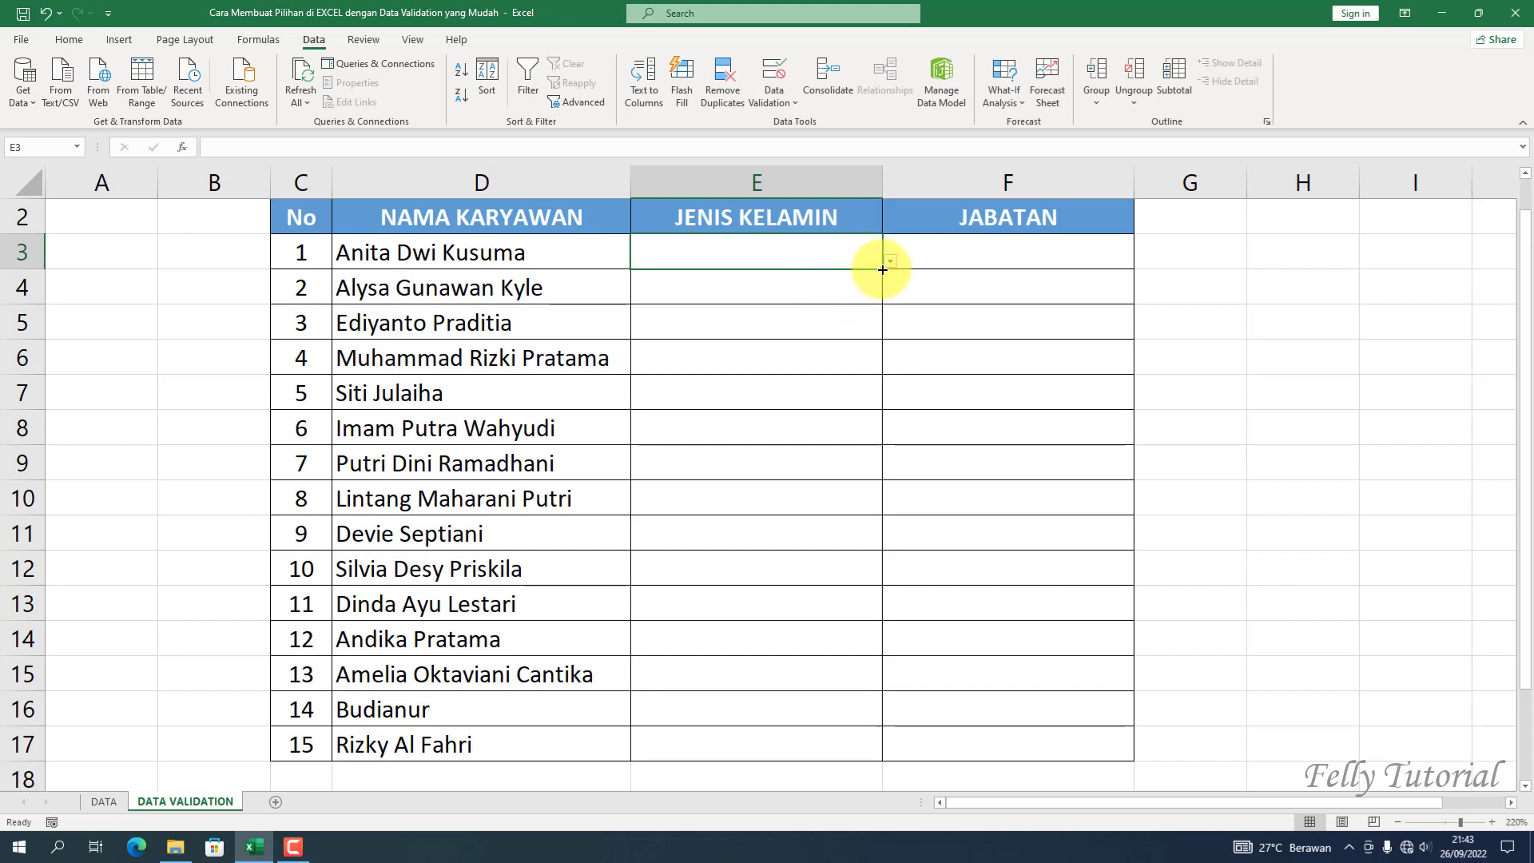
{"action": "left_click_drag", "start_coordinate": [881, 269], "coordinate": [865, 749]}
Check the dropdown in several JENIS KELAMIN cells, viewing the choices offered in E7
{"action": "left_click", "coordinate": [808, 495]}
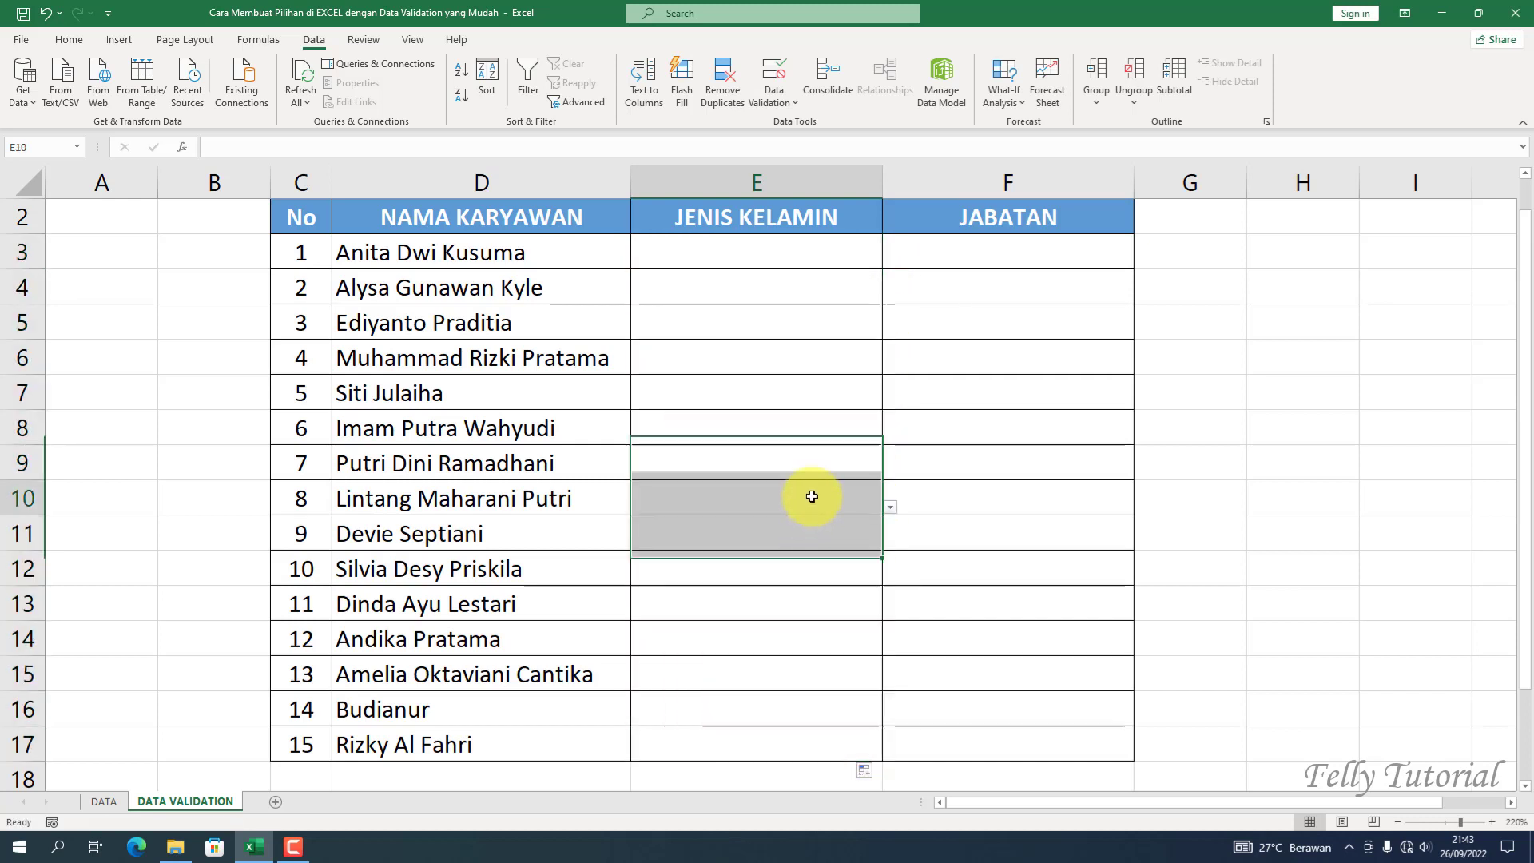
{"action": "left_click", "coordinate": [826, 330]}
{"action": "left_click_drag", "start_coordinate": [812, 250], "coordinate": [842, 755]}
{"action": "left_click", "coordinate": [813, 318]}
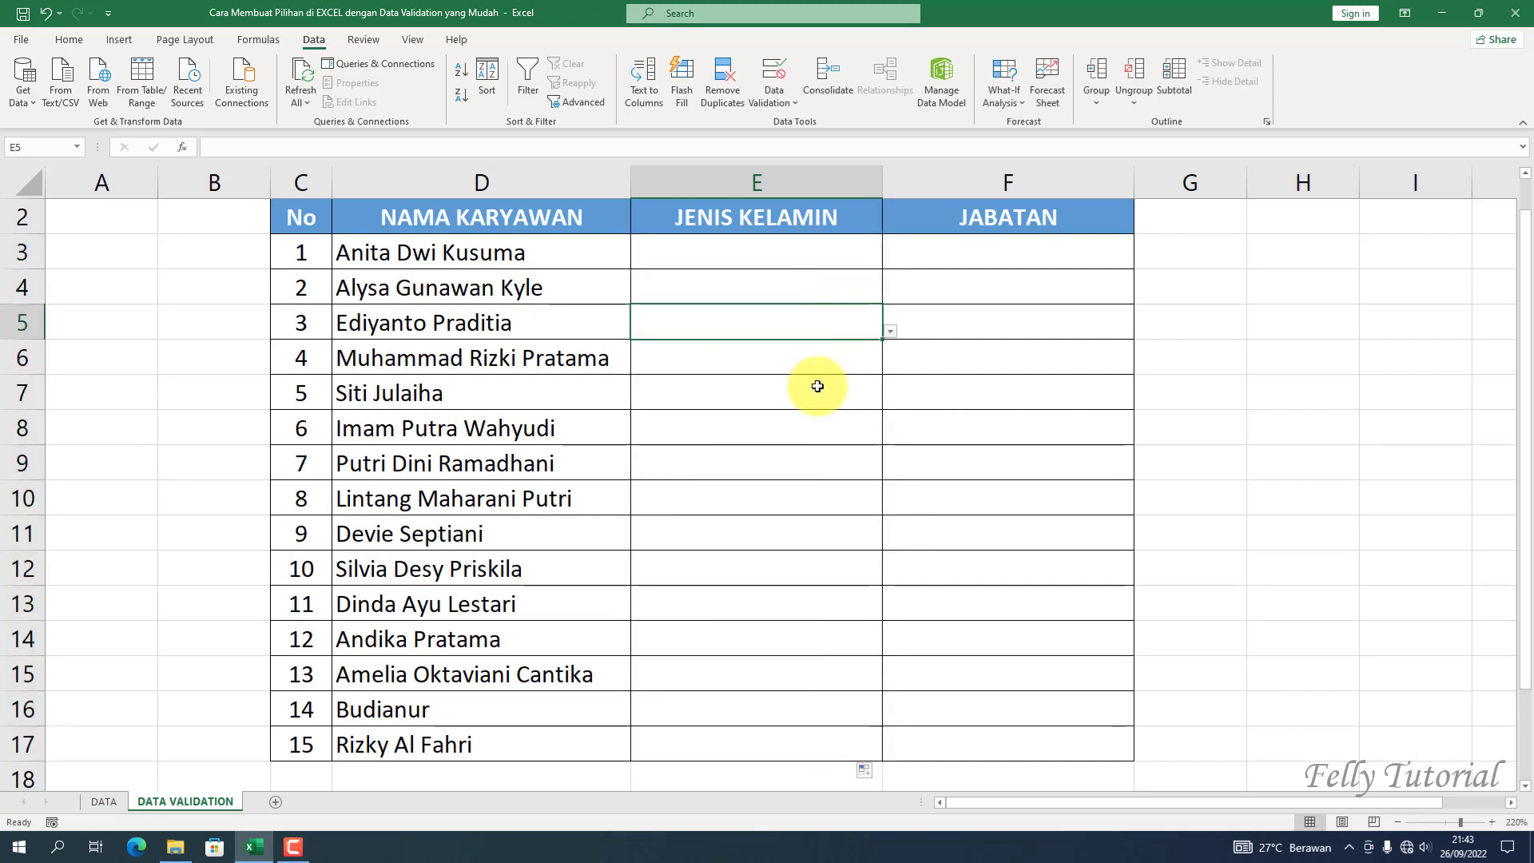
{"action": "left_click", "coordinate": [815, 387]}
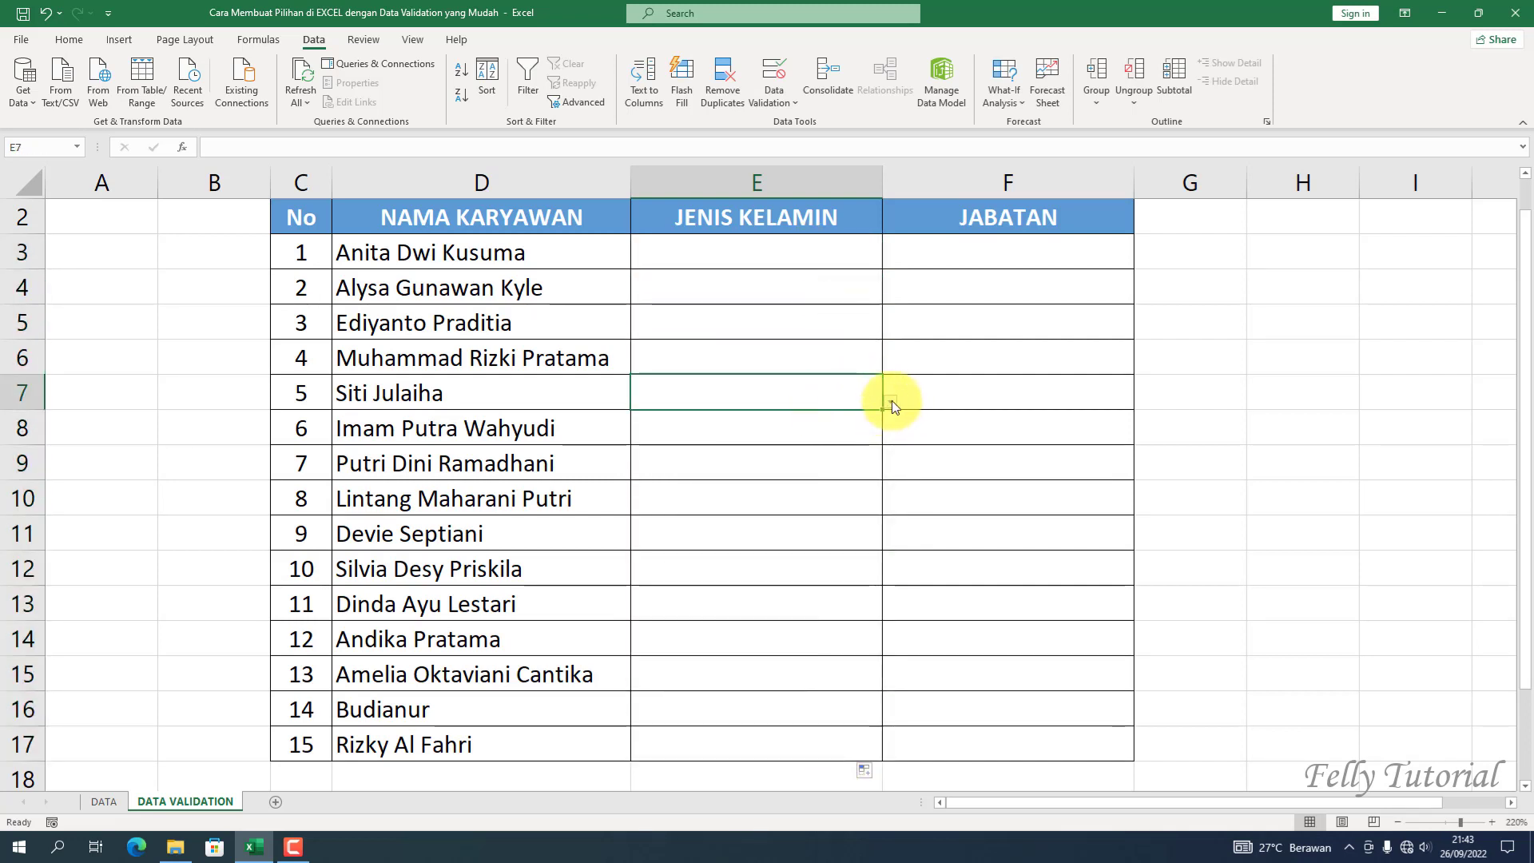
{"action": "left_click", "coordinate": [890, 402]}
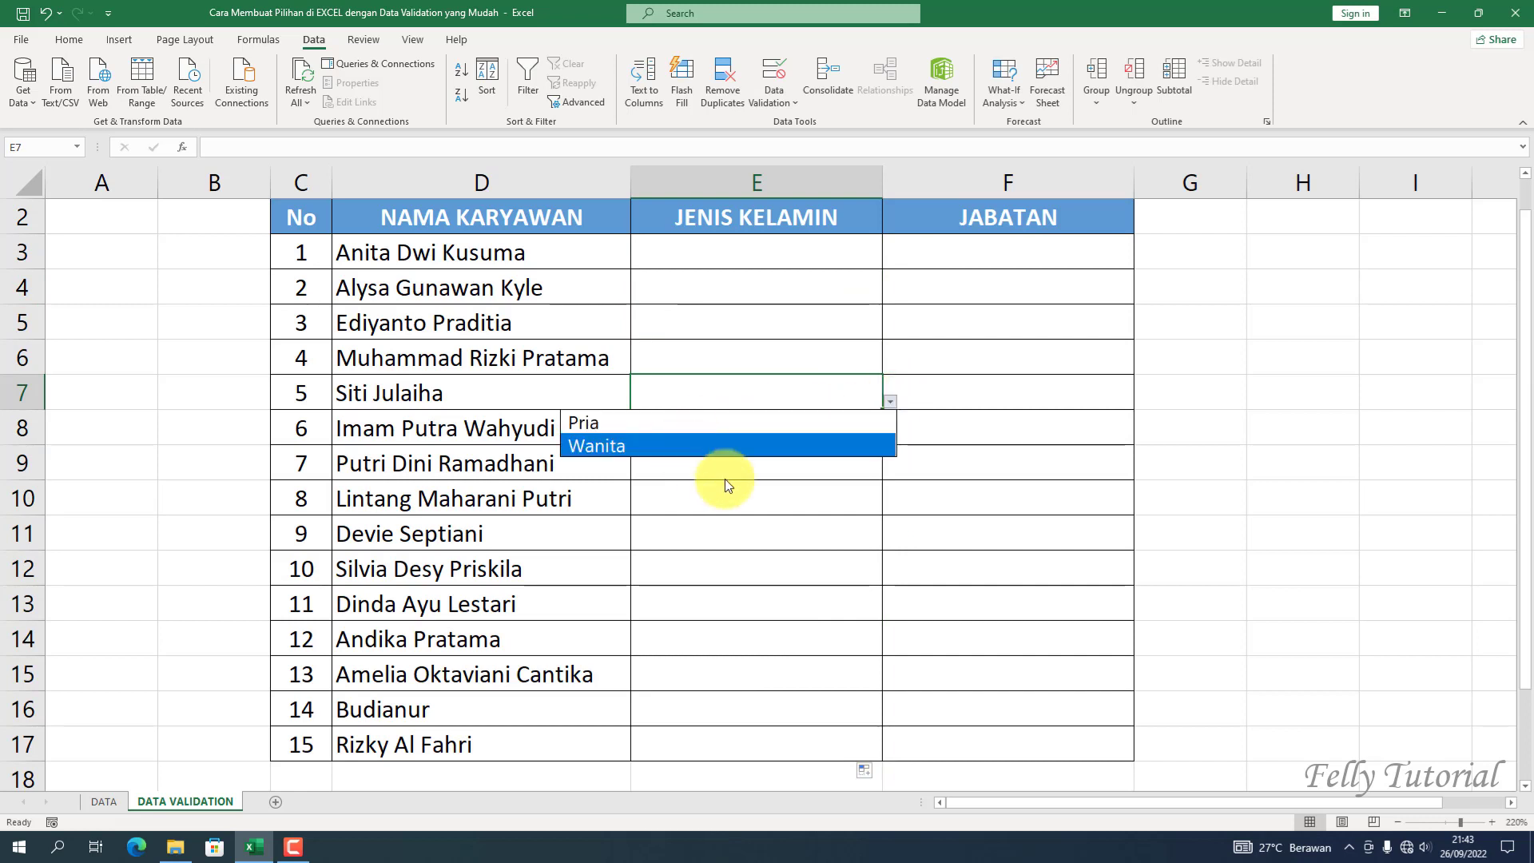
{"action": "key", "text": "Escape"}
Choose Wanita in E3 and E4 and Pria in E5 from the JENIS KELAMIN dropdowns
{"action": "left_click", "coordinate": [398, 264]}
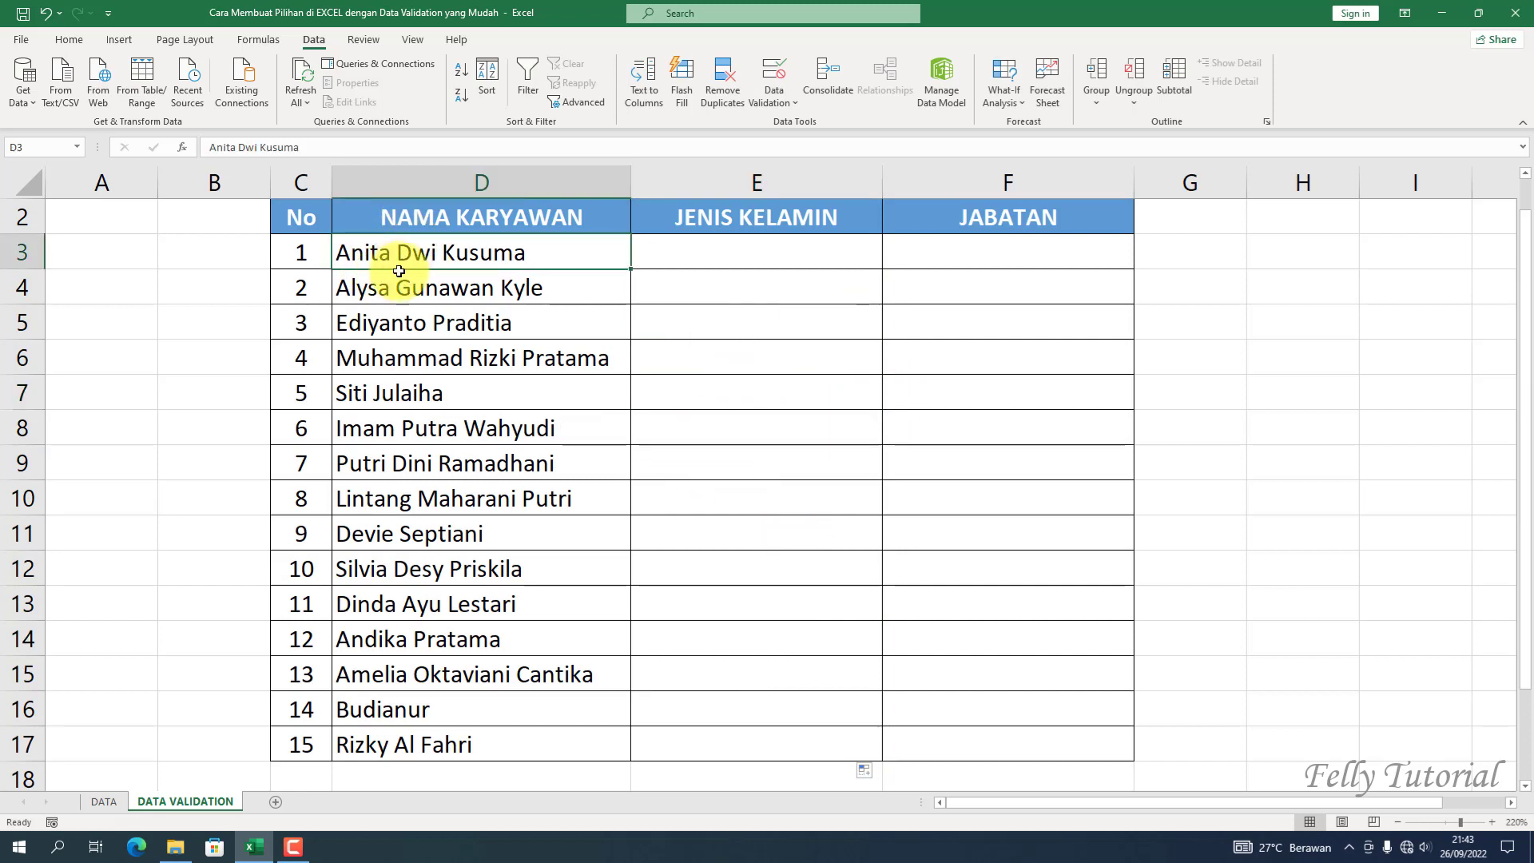
{"action": "left_click", "coordinate": [768, 257]}
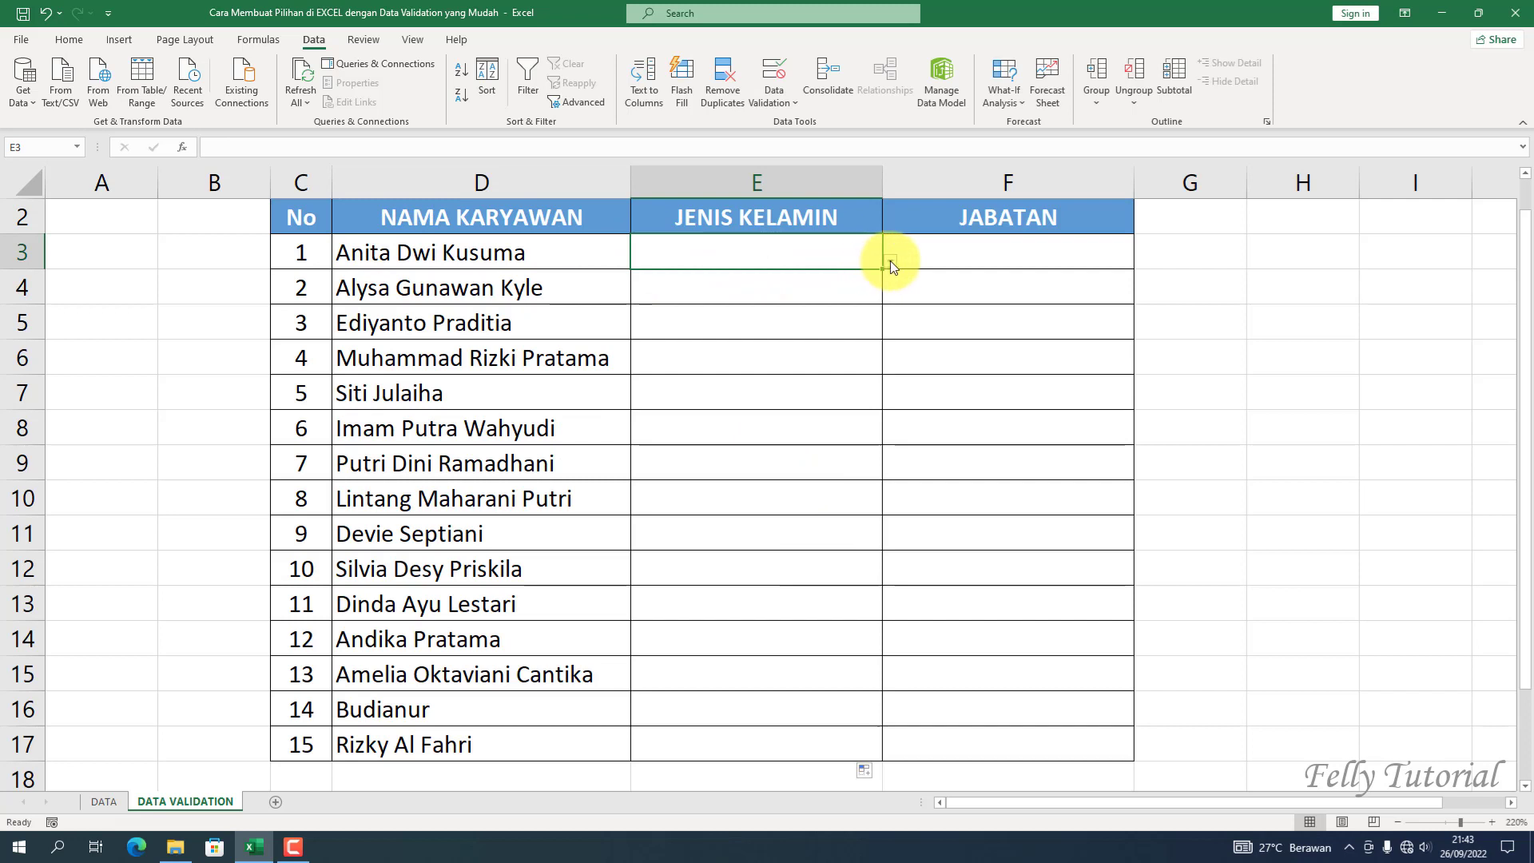
{"action": "left_click", "coordinate": [890, 260]}
{"action": "left_click", "coordinate": [618, 306]}
{"action": "left_click", "coordinate": [472, 286]}
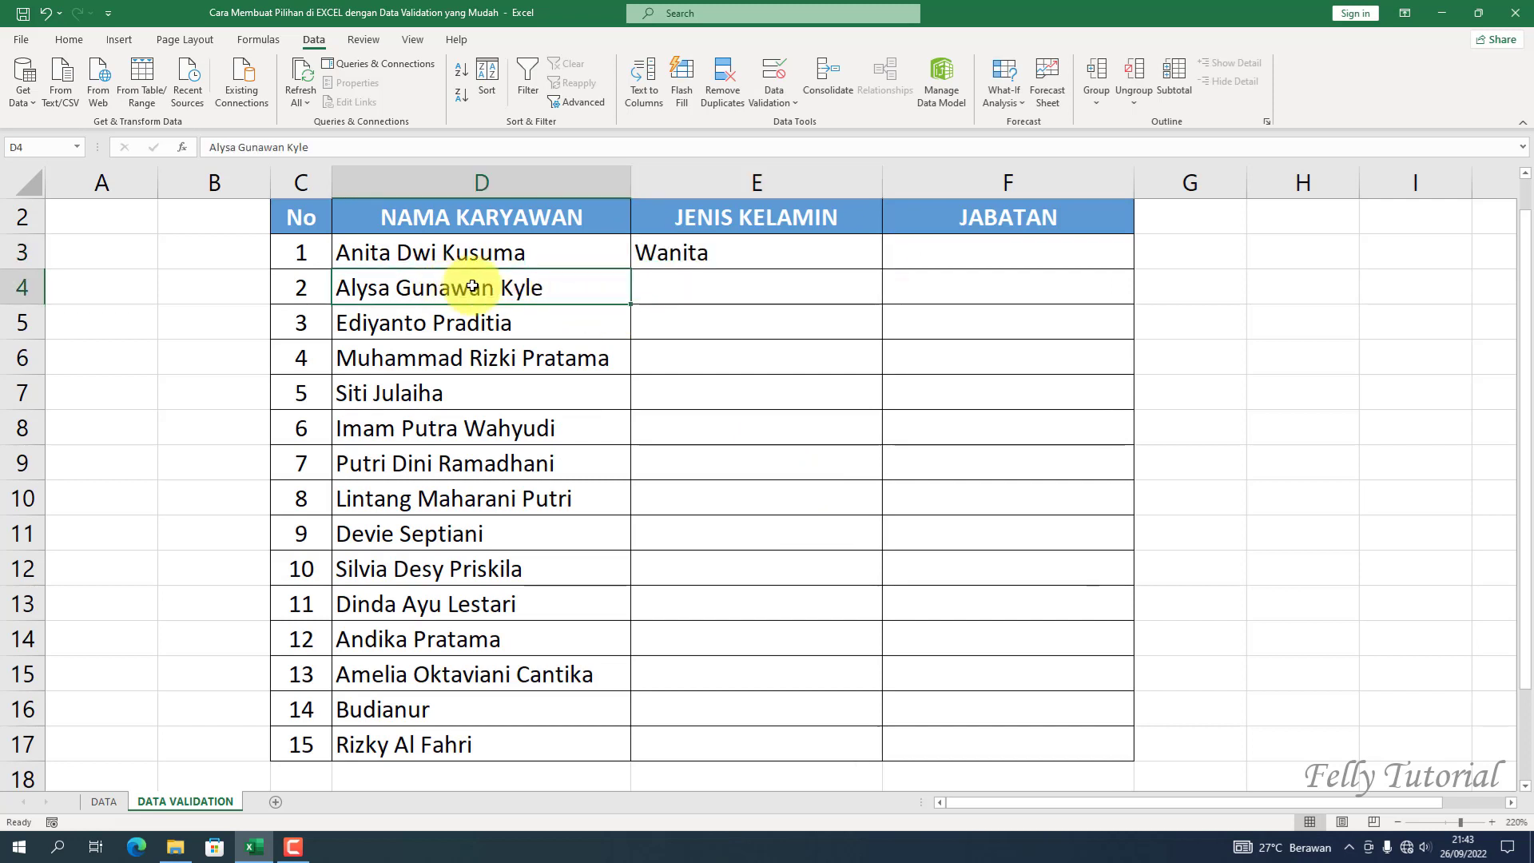
{"action": "left_click", "coordinate": [783, 290]}
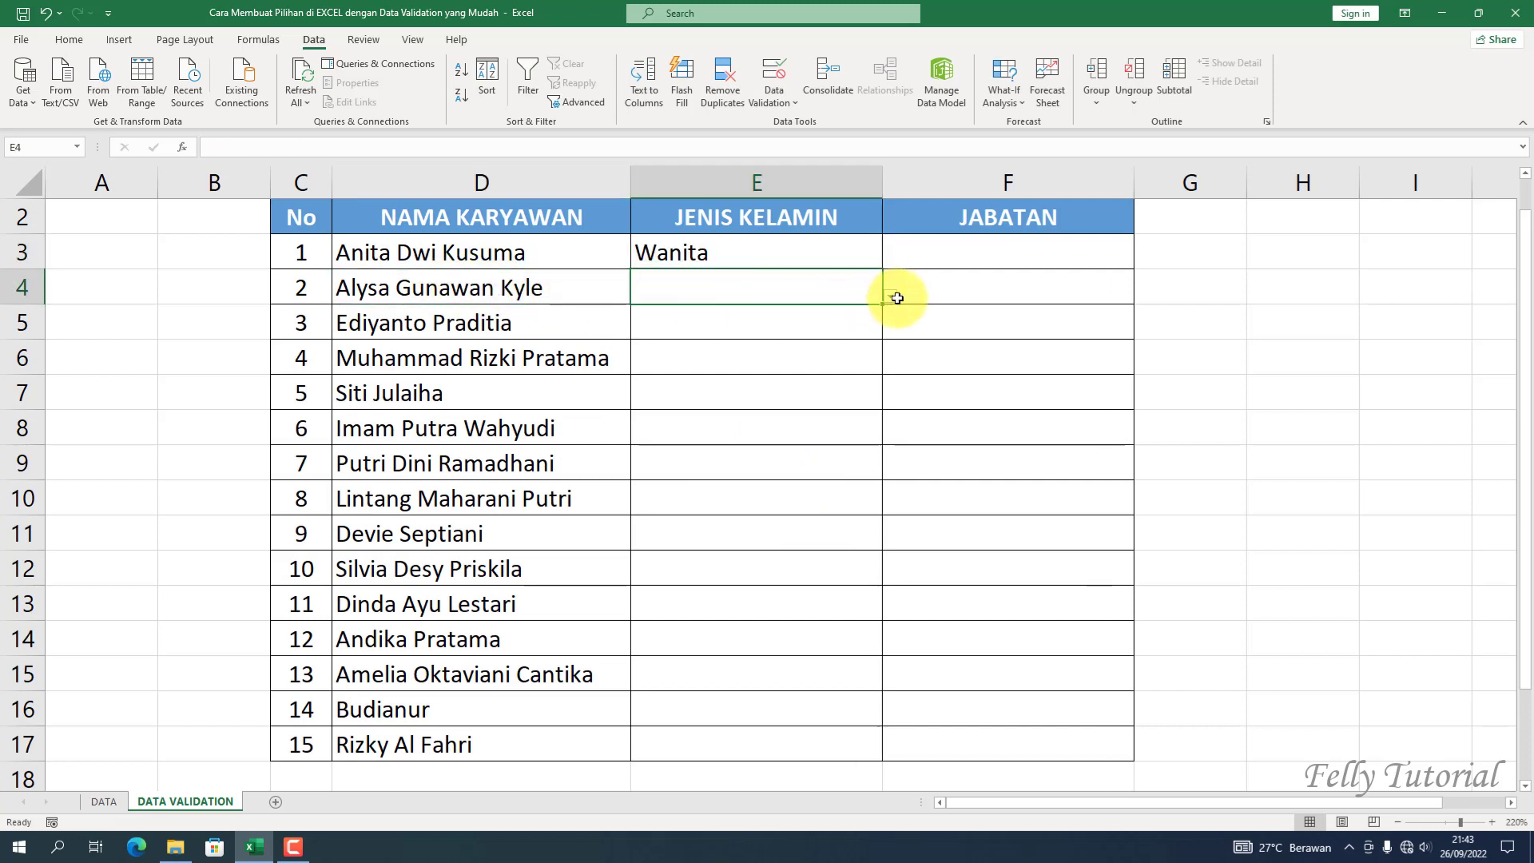
{"action": "left_click", "coordinate": [888, 298]}
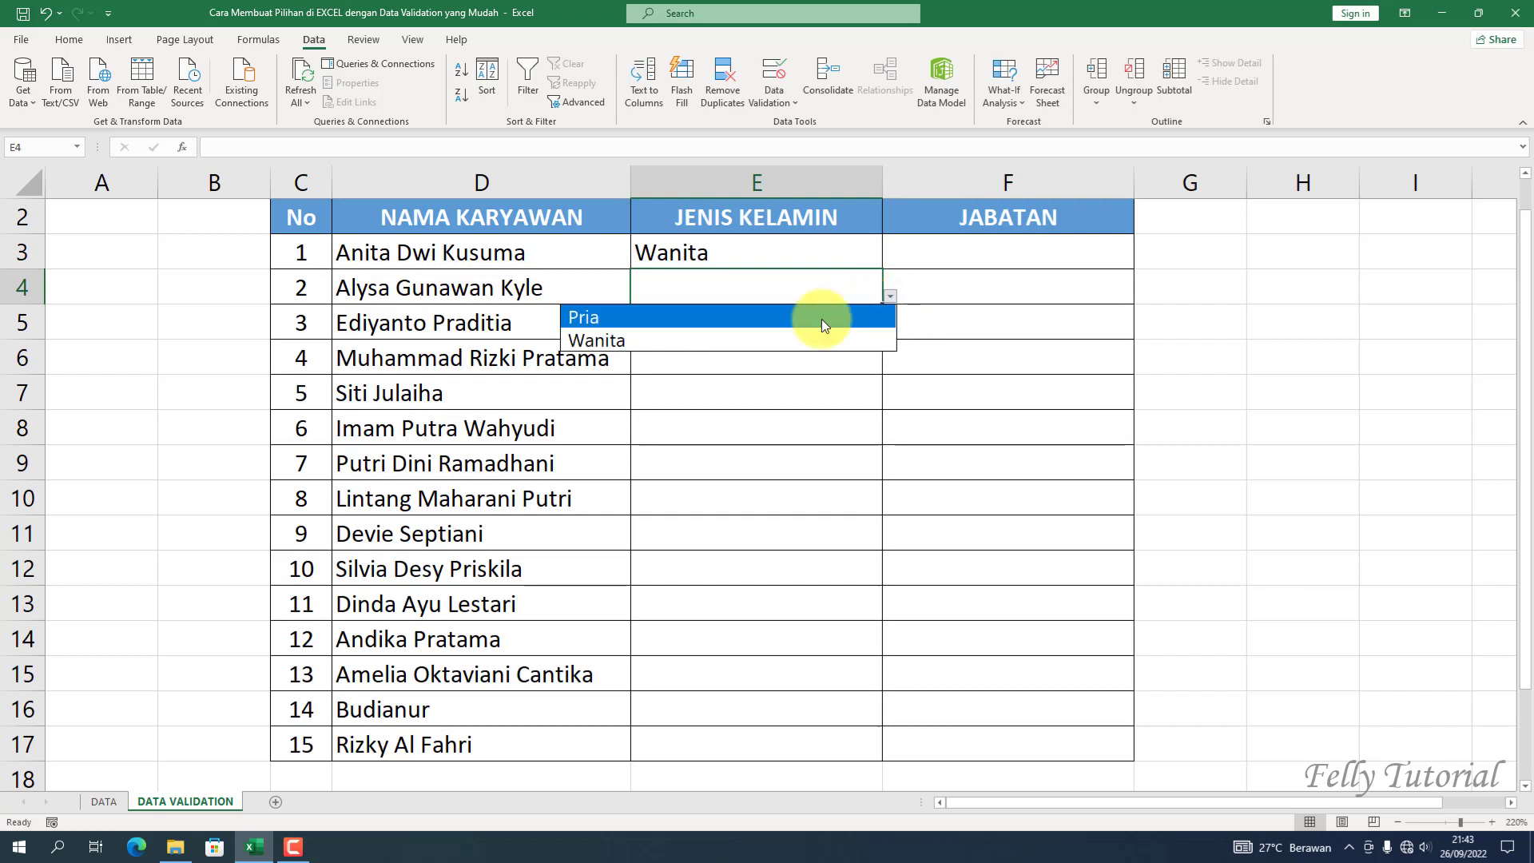
{"action": "left_click", "coordinate": [655, 340]}
{"action": "left_click", "coordinate": [770, 326]}
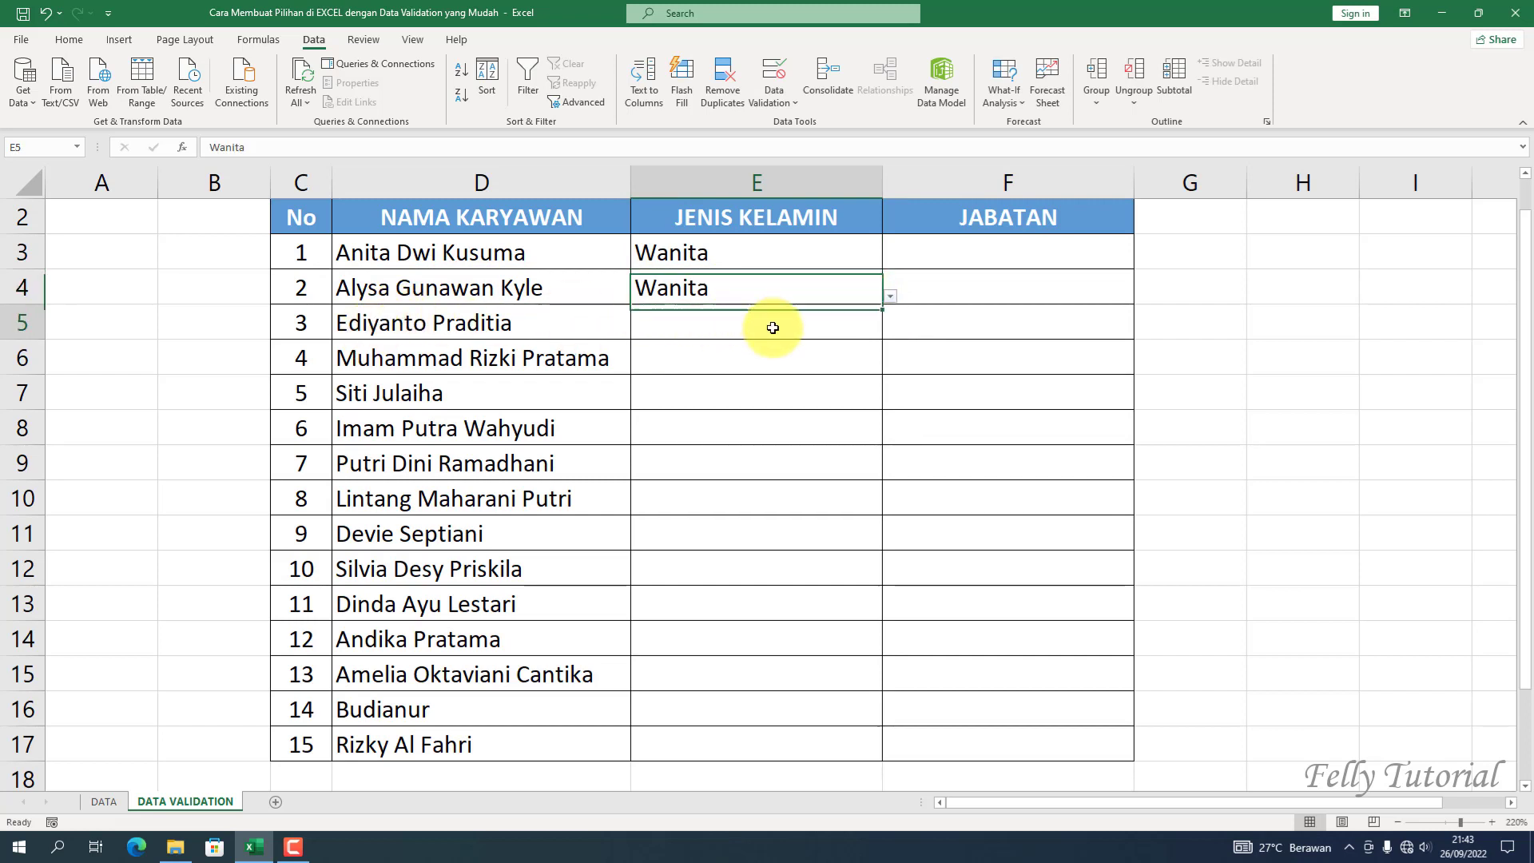
{"action": "left_click", "coordinate": [890, 333]}
{"action": "left_click", "coordinate": [616, 349]}
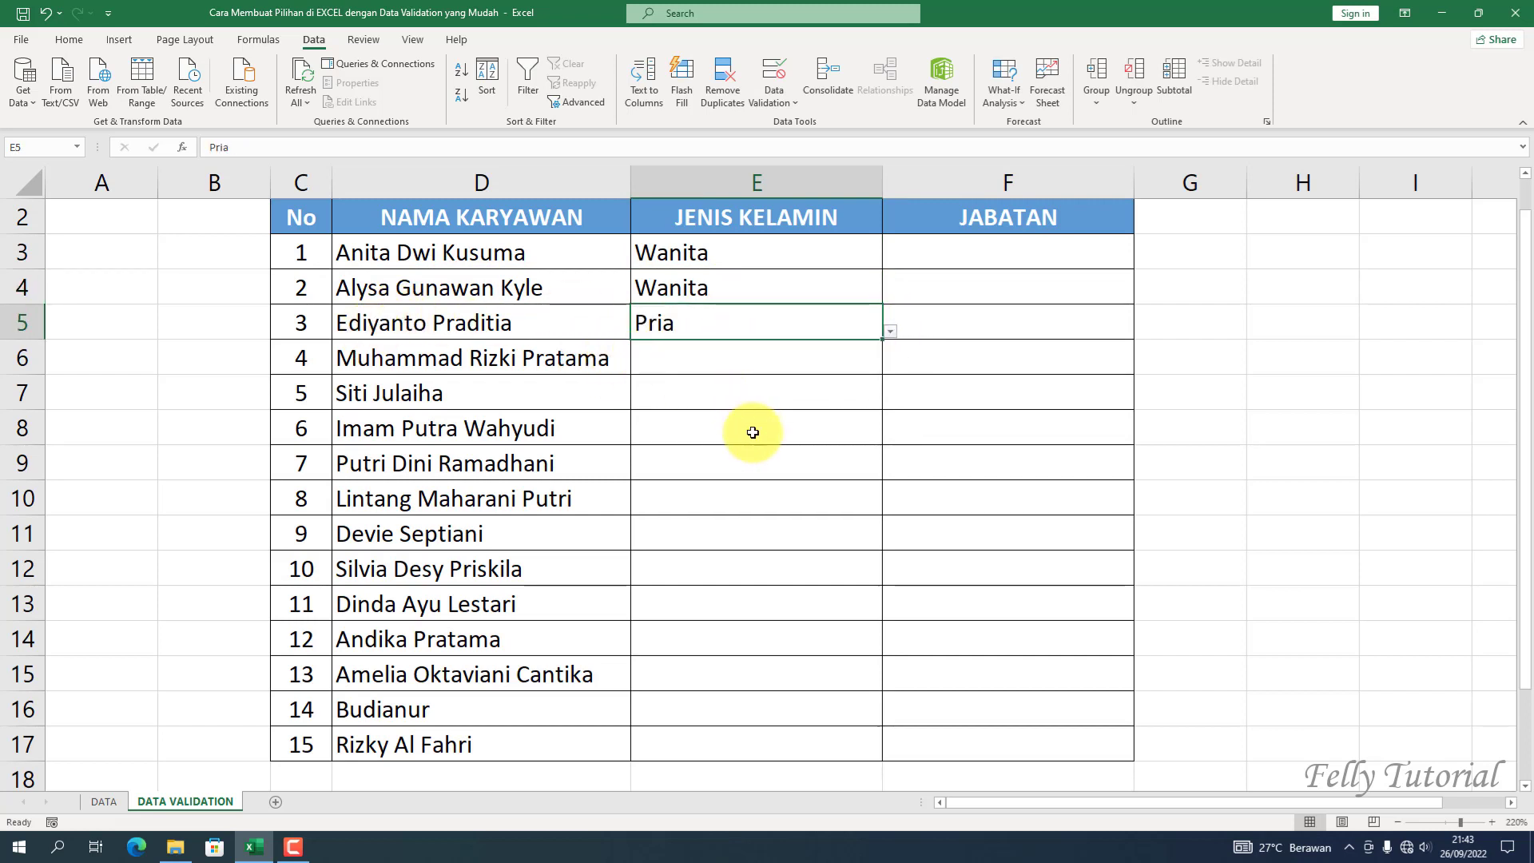
{"action": "left_click", "coordinate": [753, 433]}
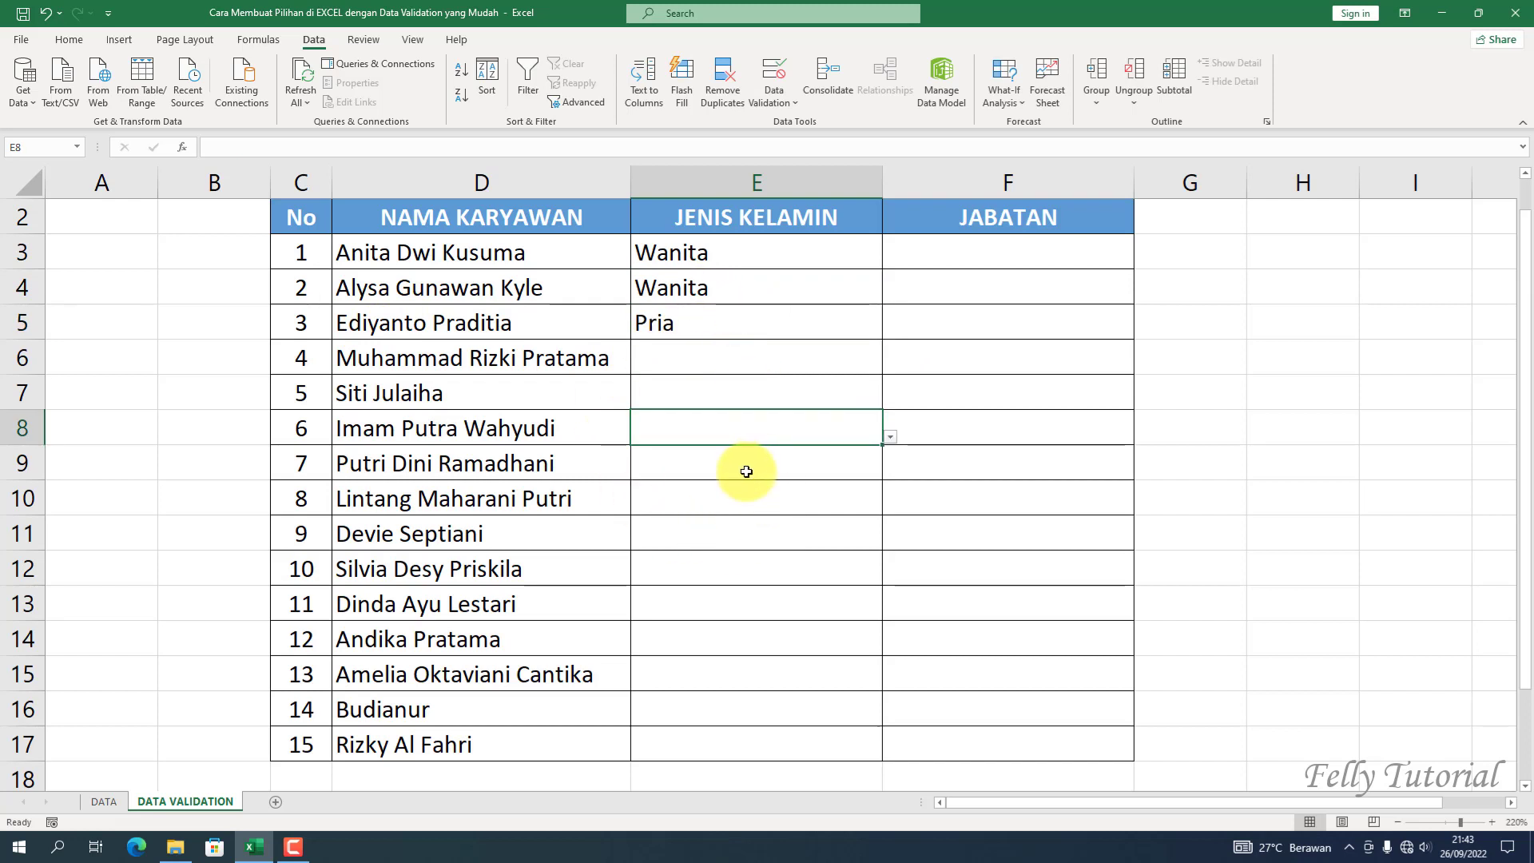
{"action": "left_click", "coordinate": [687, 252]}
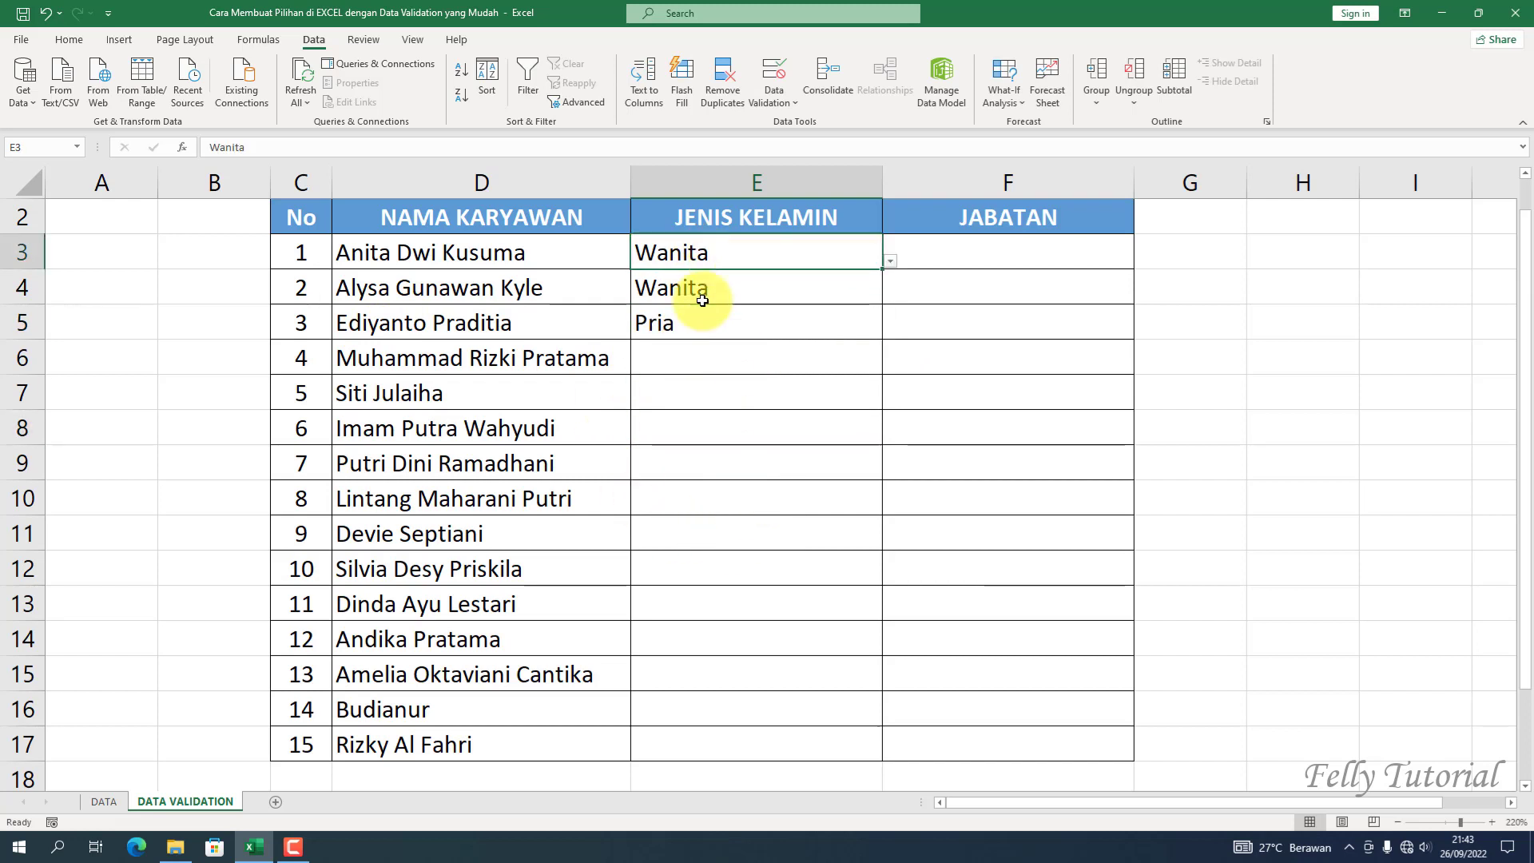
{"action": "left_click", "coordinate": [687, 293]}
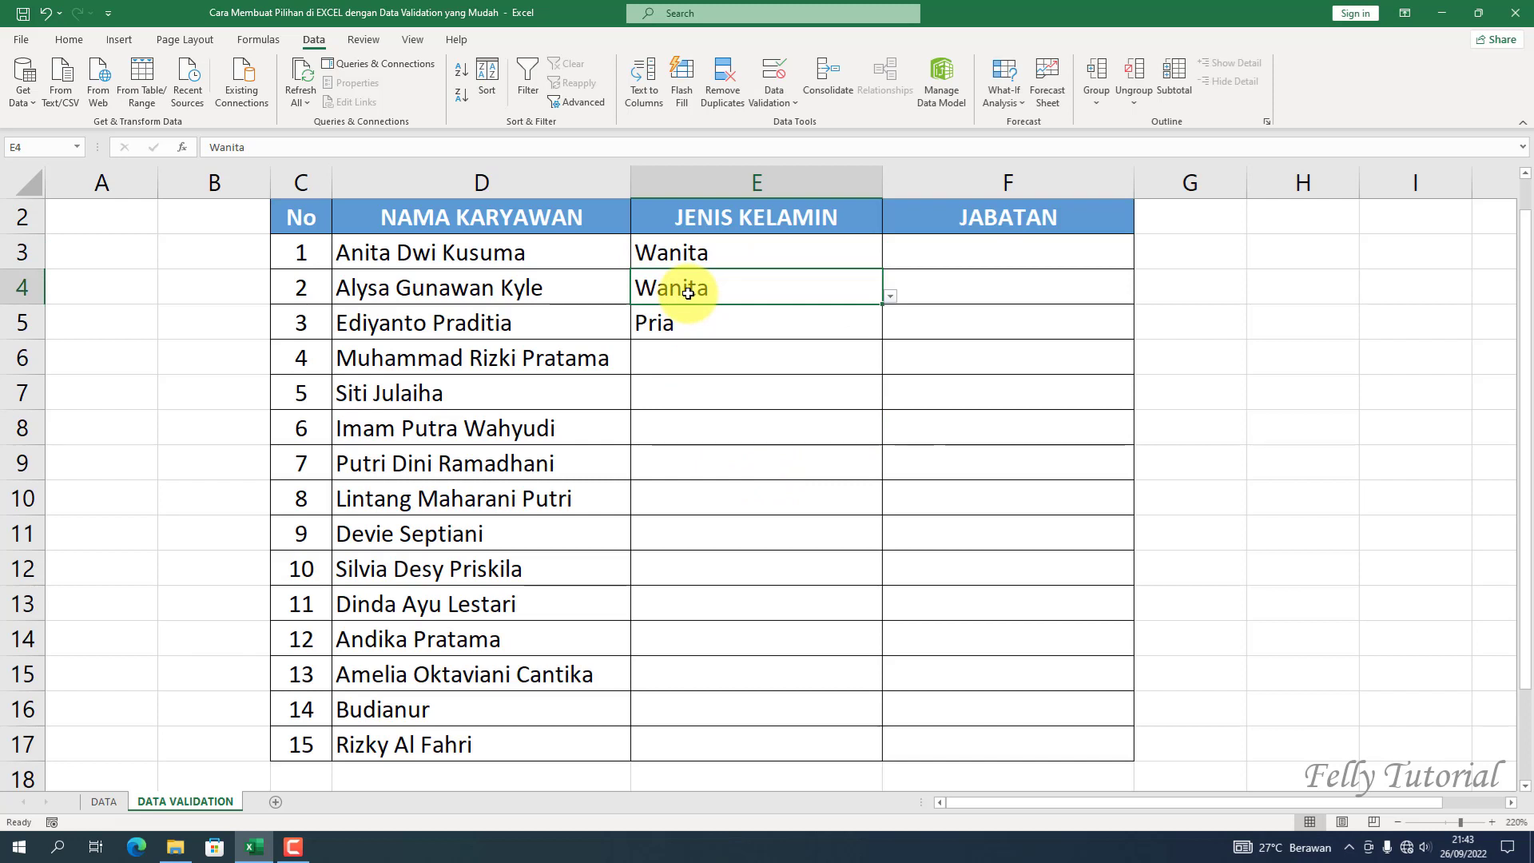
Review the JABATAN entries in C4:C8 on the DATA sheet and return to cell F3 on the DATA VALIDATION sheet
{"action": "left_click", "coordinate": [986, 255]}
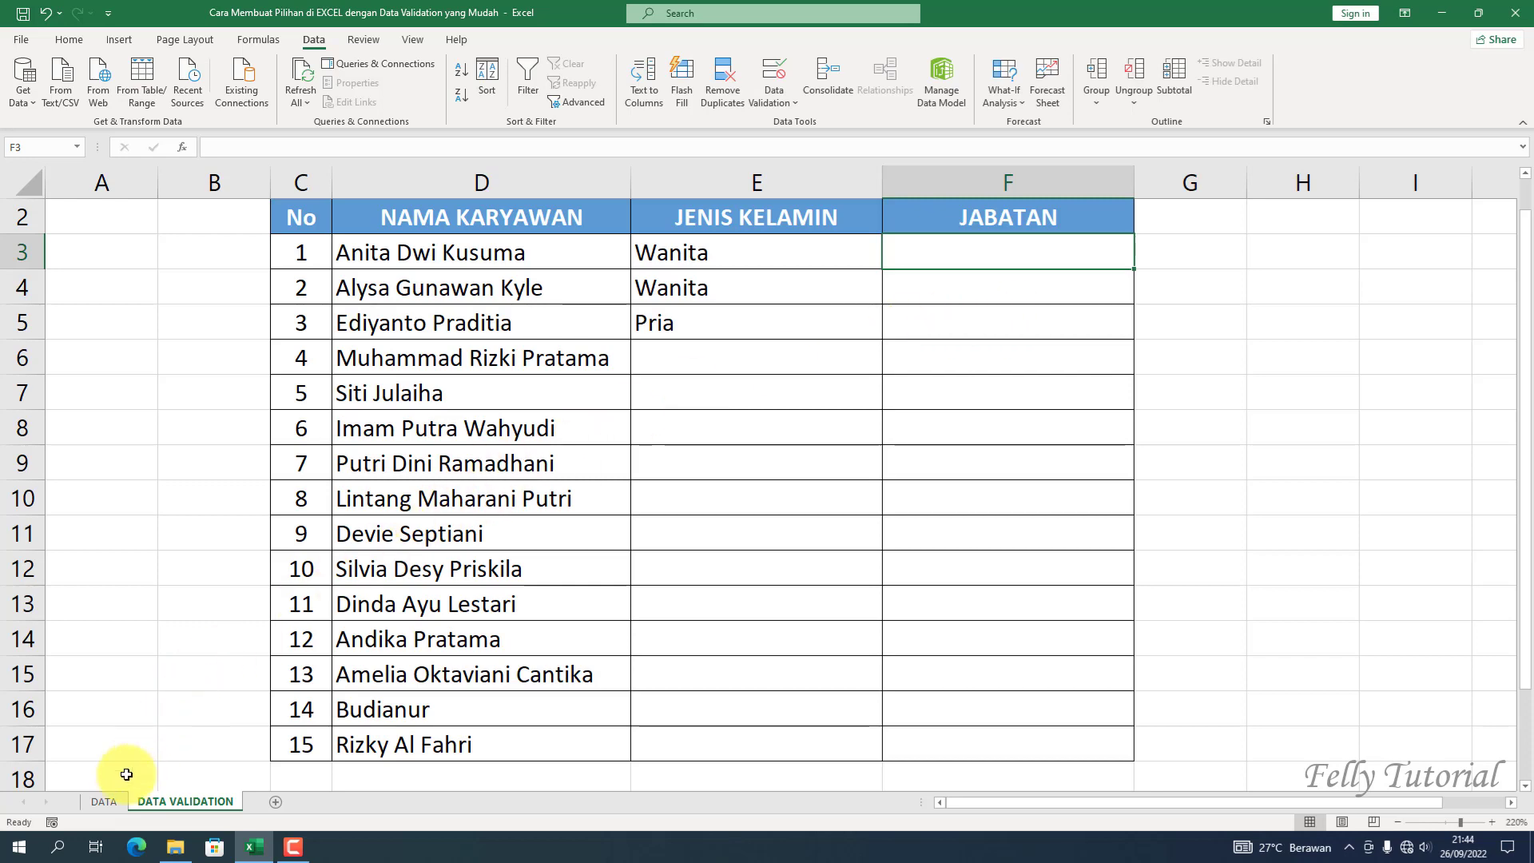
{"action": "left_click", "coordinate": [112, 796]}
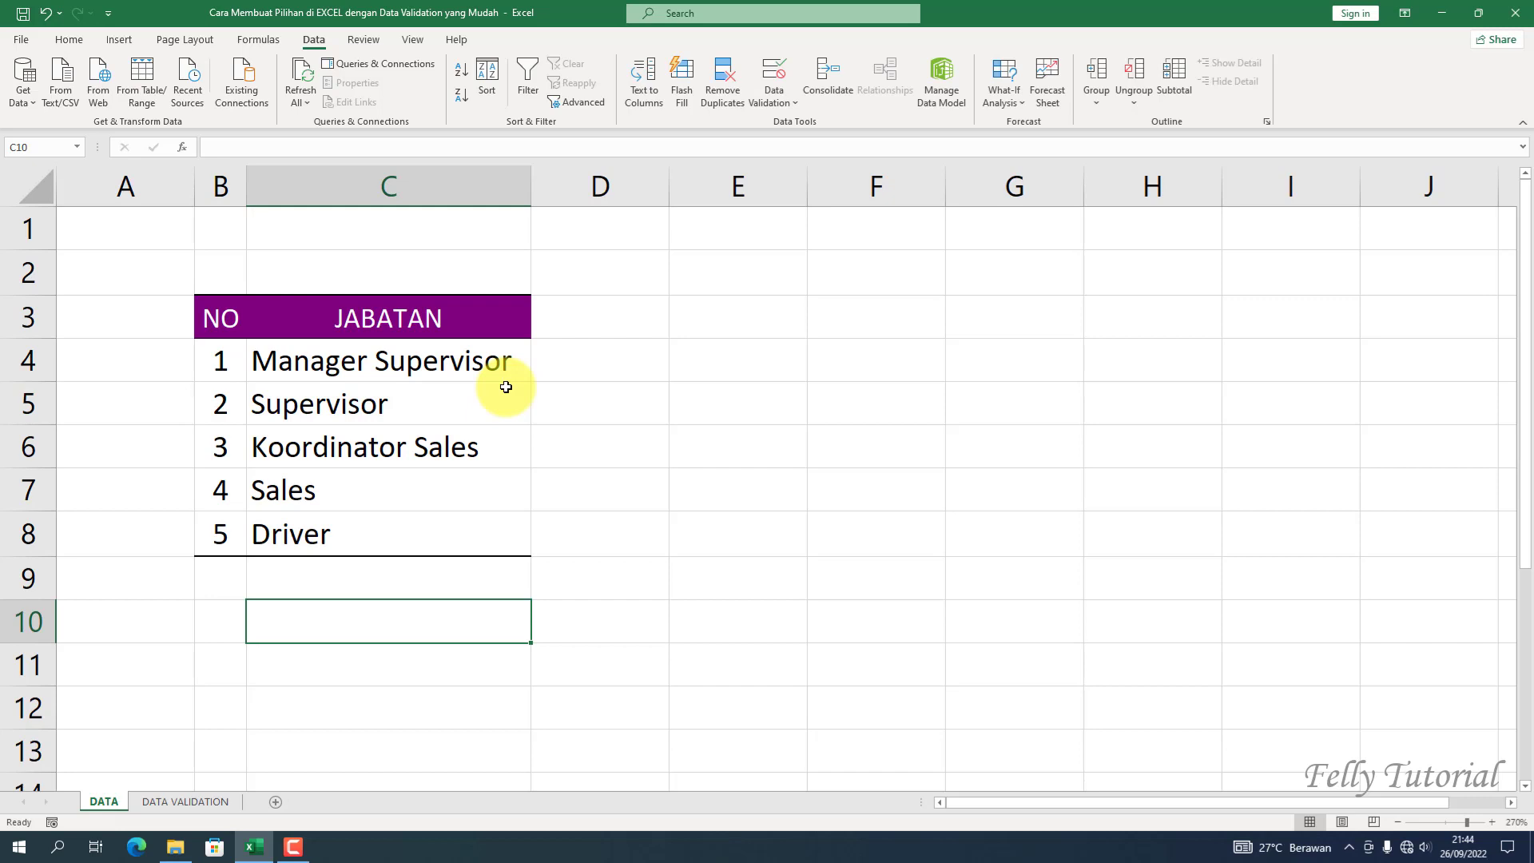
{"action": "left_click", "coordinate": [445, 404]}
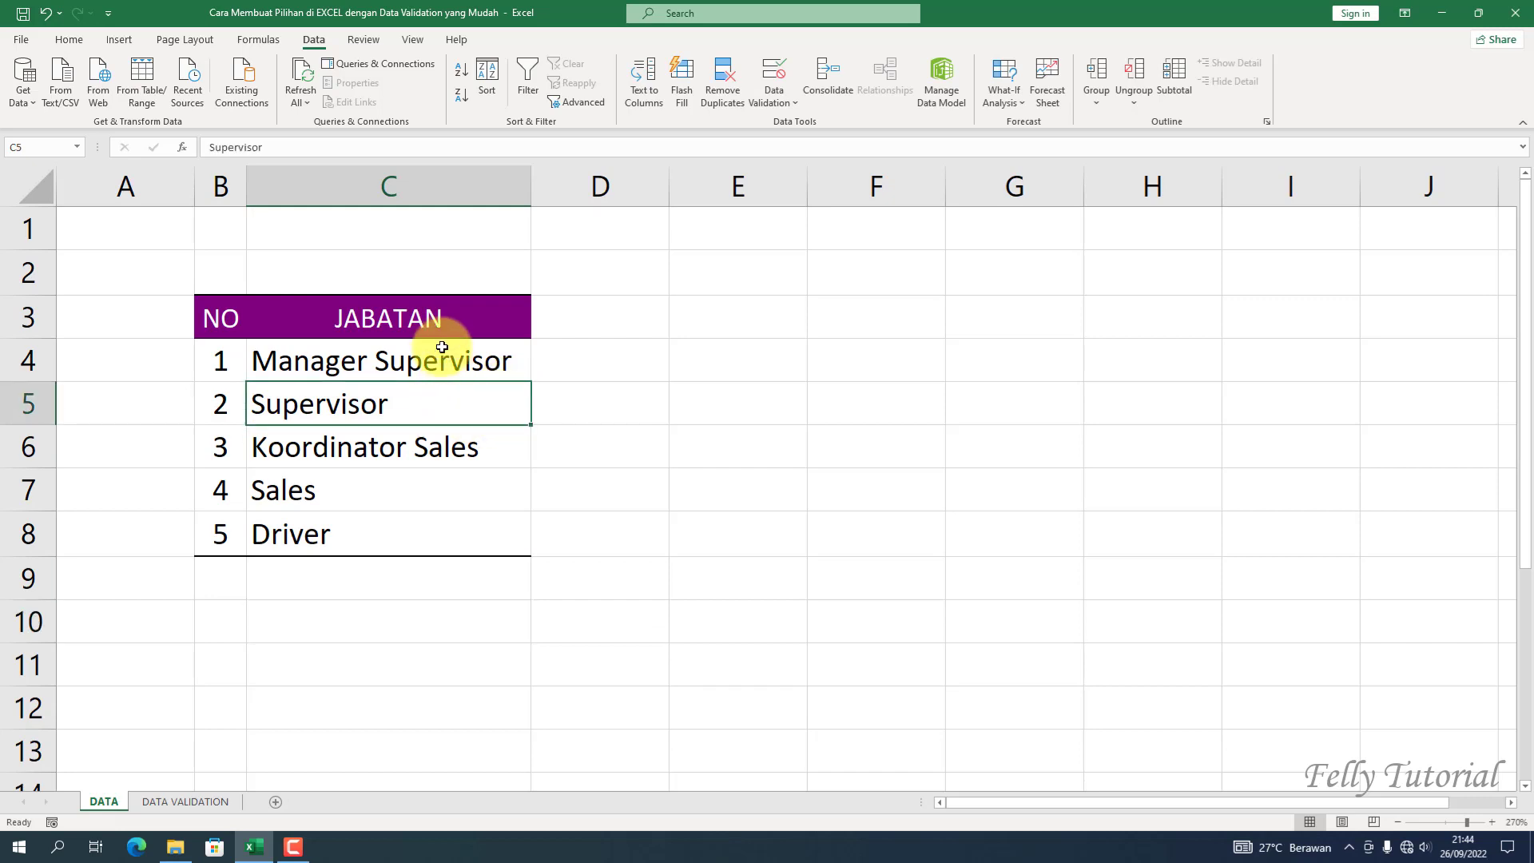
{"action": "left_click", "coordinate": [408, 356]}
{"action": "left_click_drag", "start_coordinate": [409, 355], "coordinate": [394, 537]}
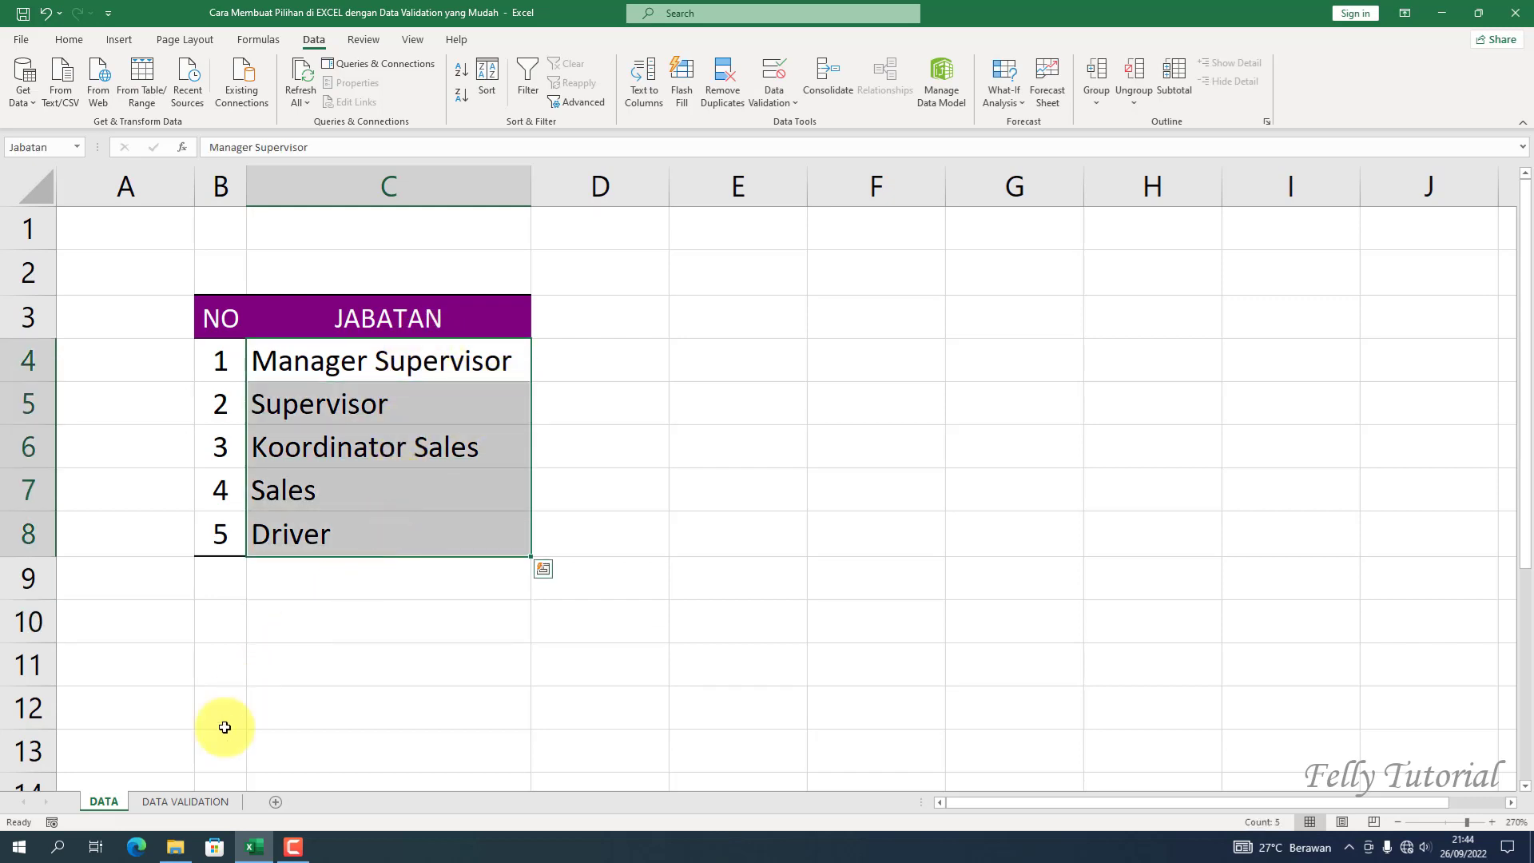
{"action": "left_click", "coordinate": [195, 801]}
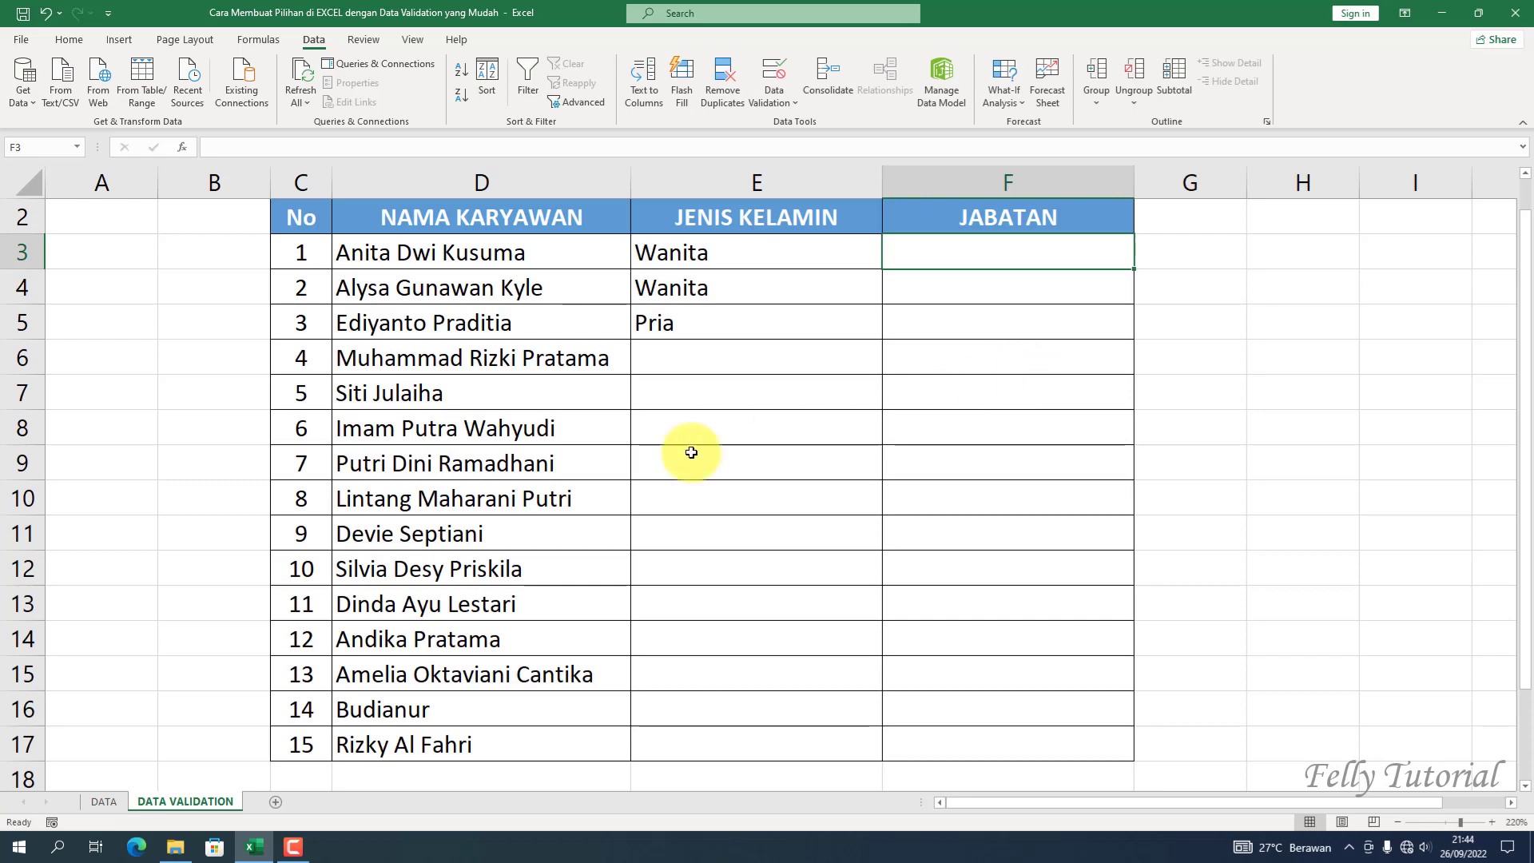
Define the workbook name jabatan_1 for the JABATAN entries in C4:C8 on the DATA sheet, copying the name text before confirming
{"action": "left_click", "coordinate": [103, 806]}
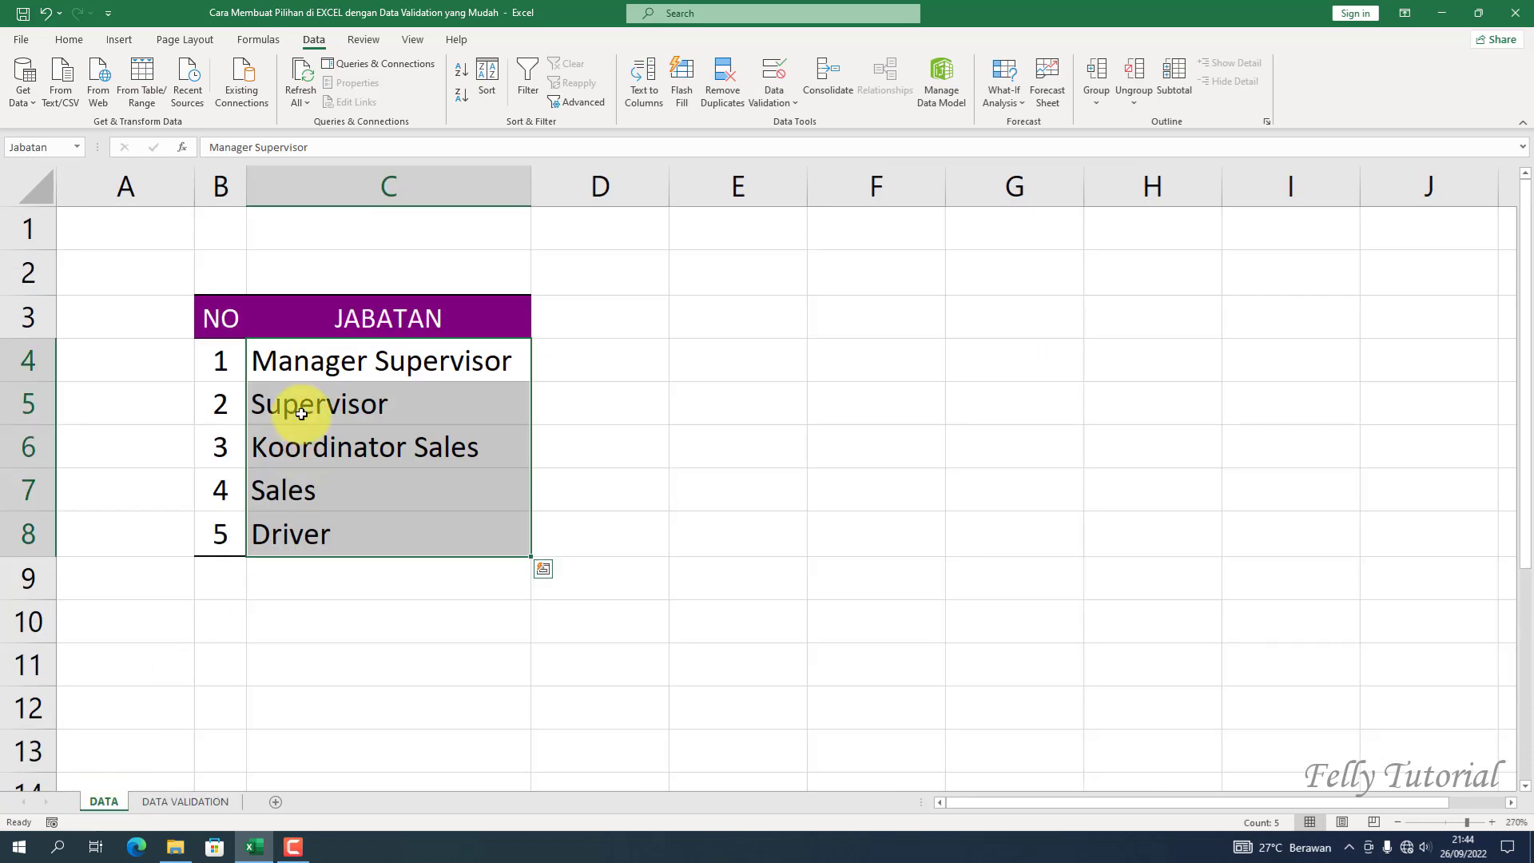
{"action": "left_click", "coordinate": [366, 439]}
{"action": "left_click_drag", "start_coordinate": [367, 361], "coordinate": [346, 527]}
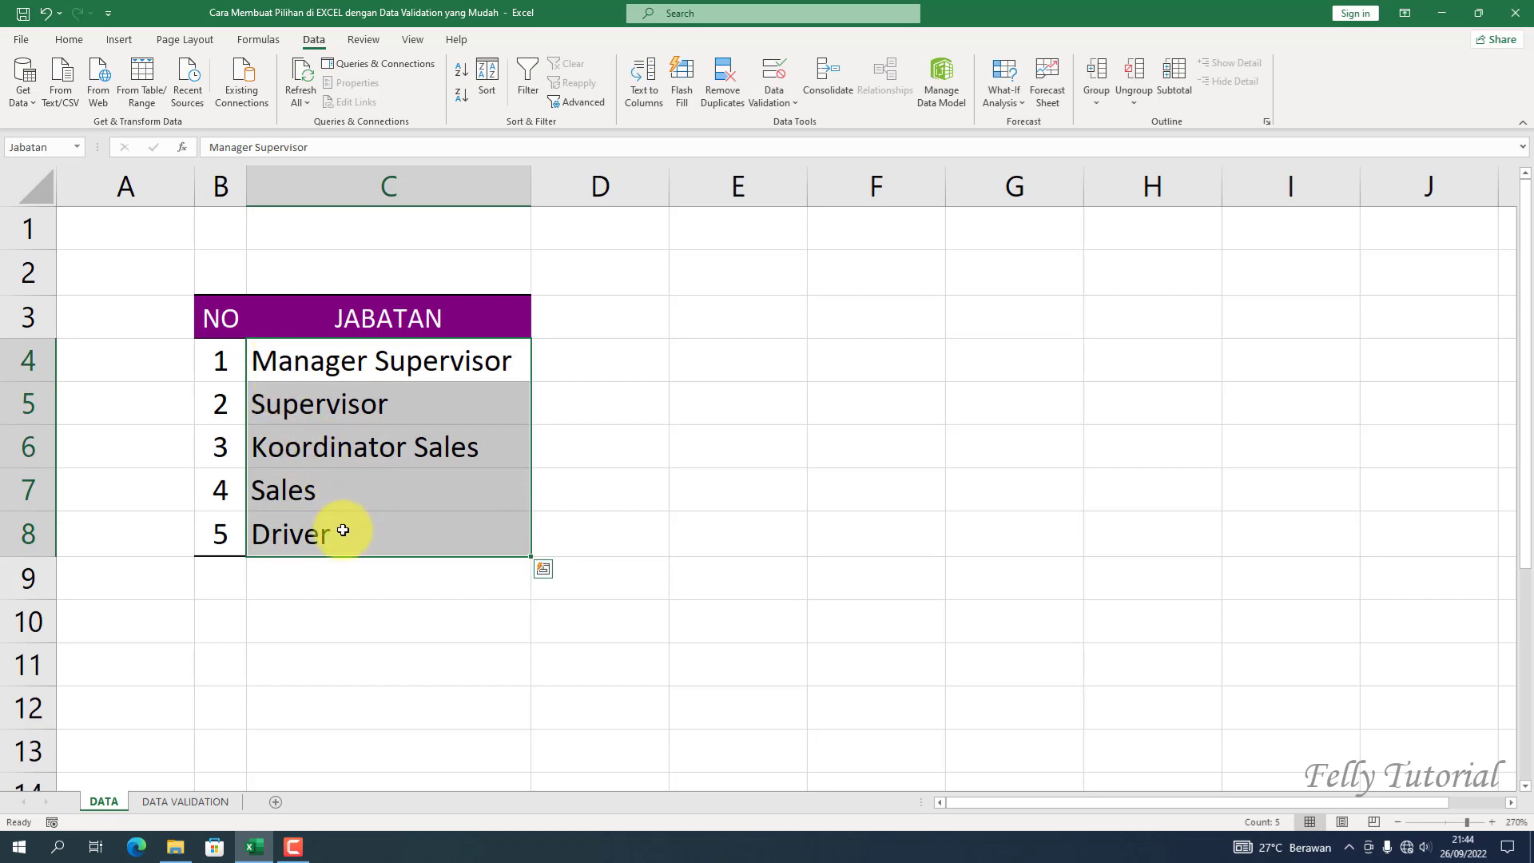
{"action": "right_click", "coordinate": [453, 415]}
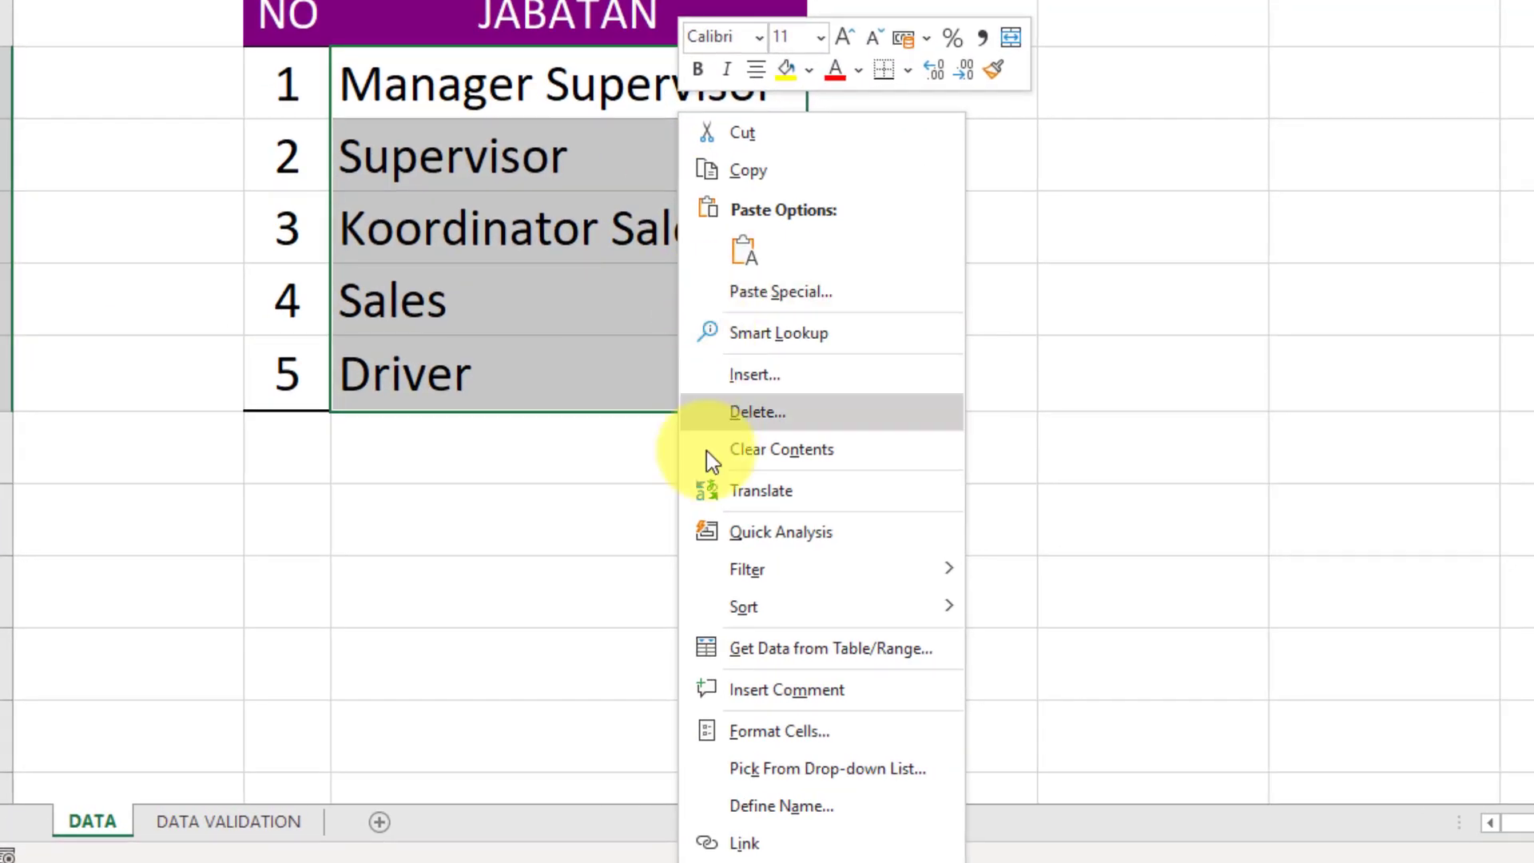
{"action": "left_click", "coordinate": [758, 801]}
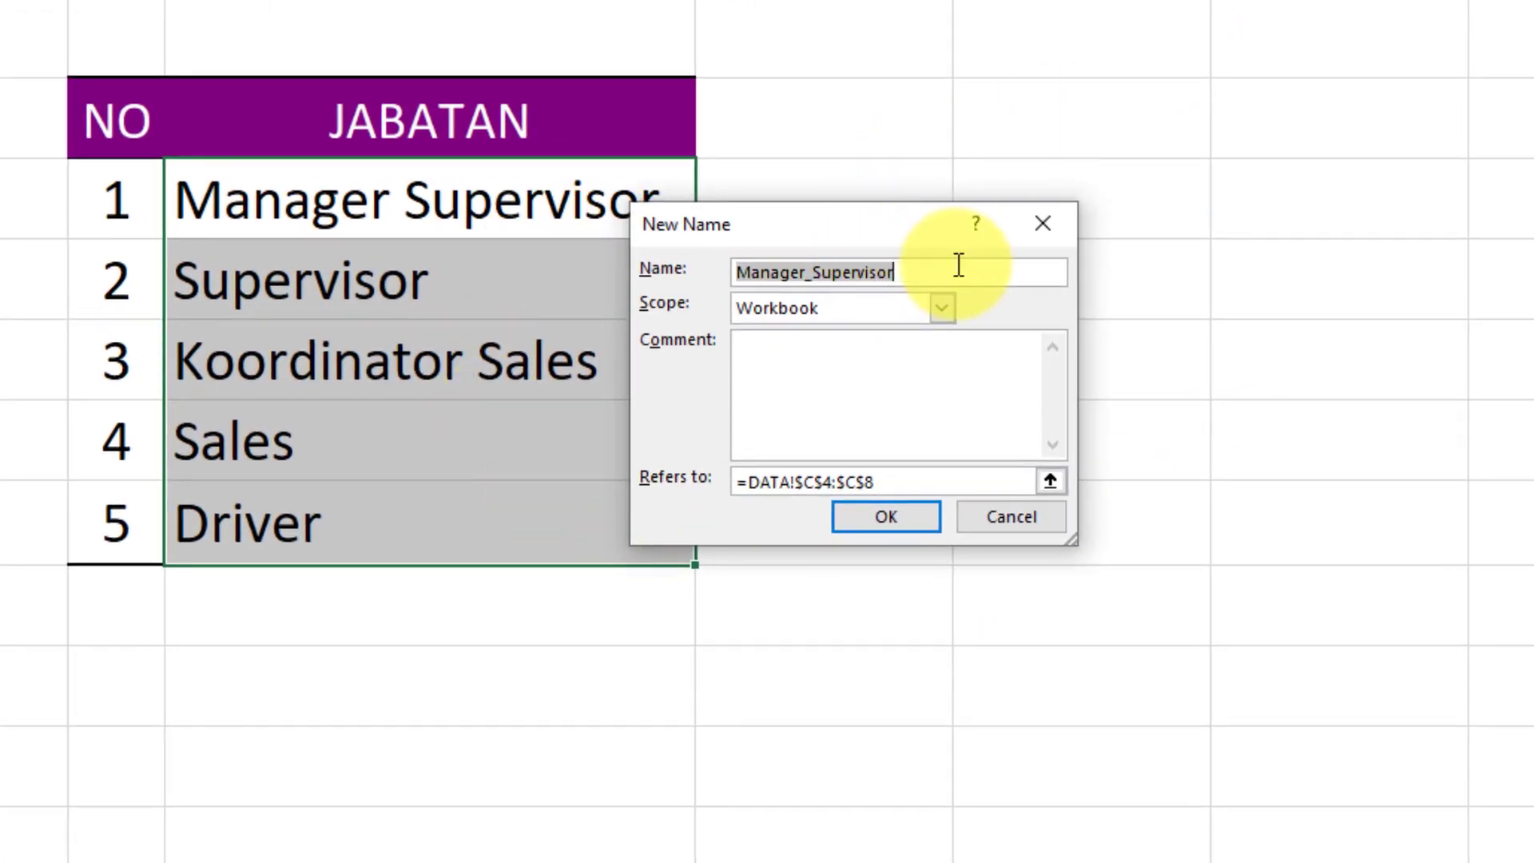
{"action": "type", "text": "jabaa"}
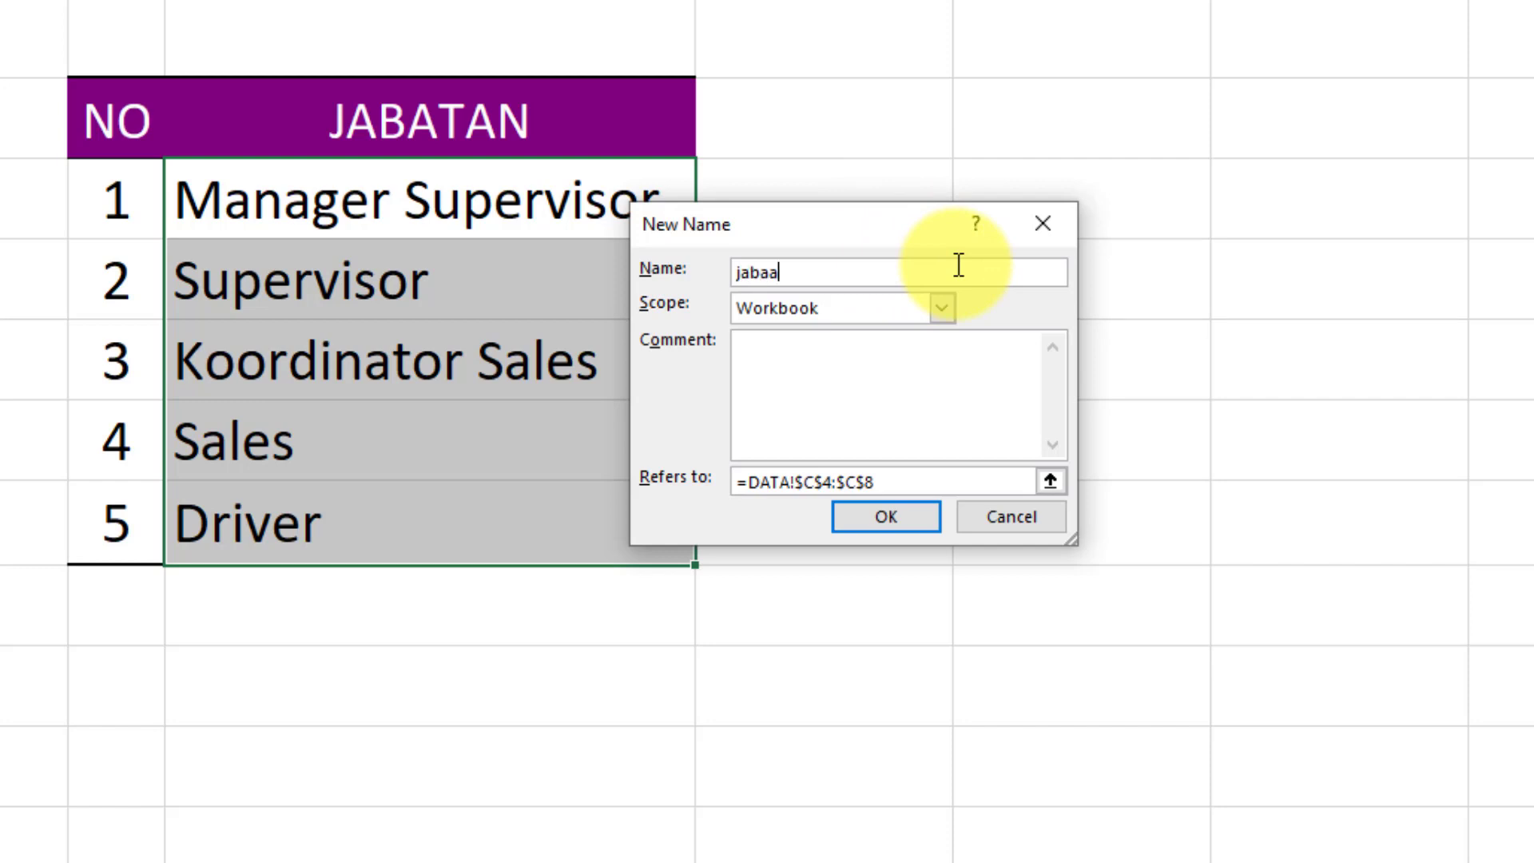
{"action": "key", "text": "BackSpace"}
{"action": "type", "text": "tan_1"}
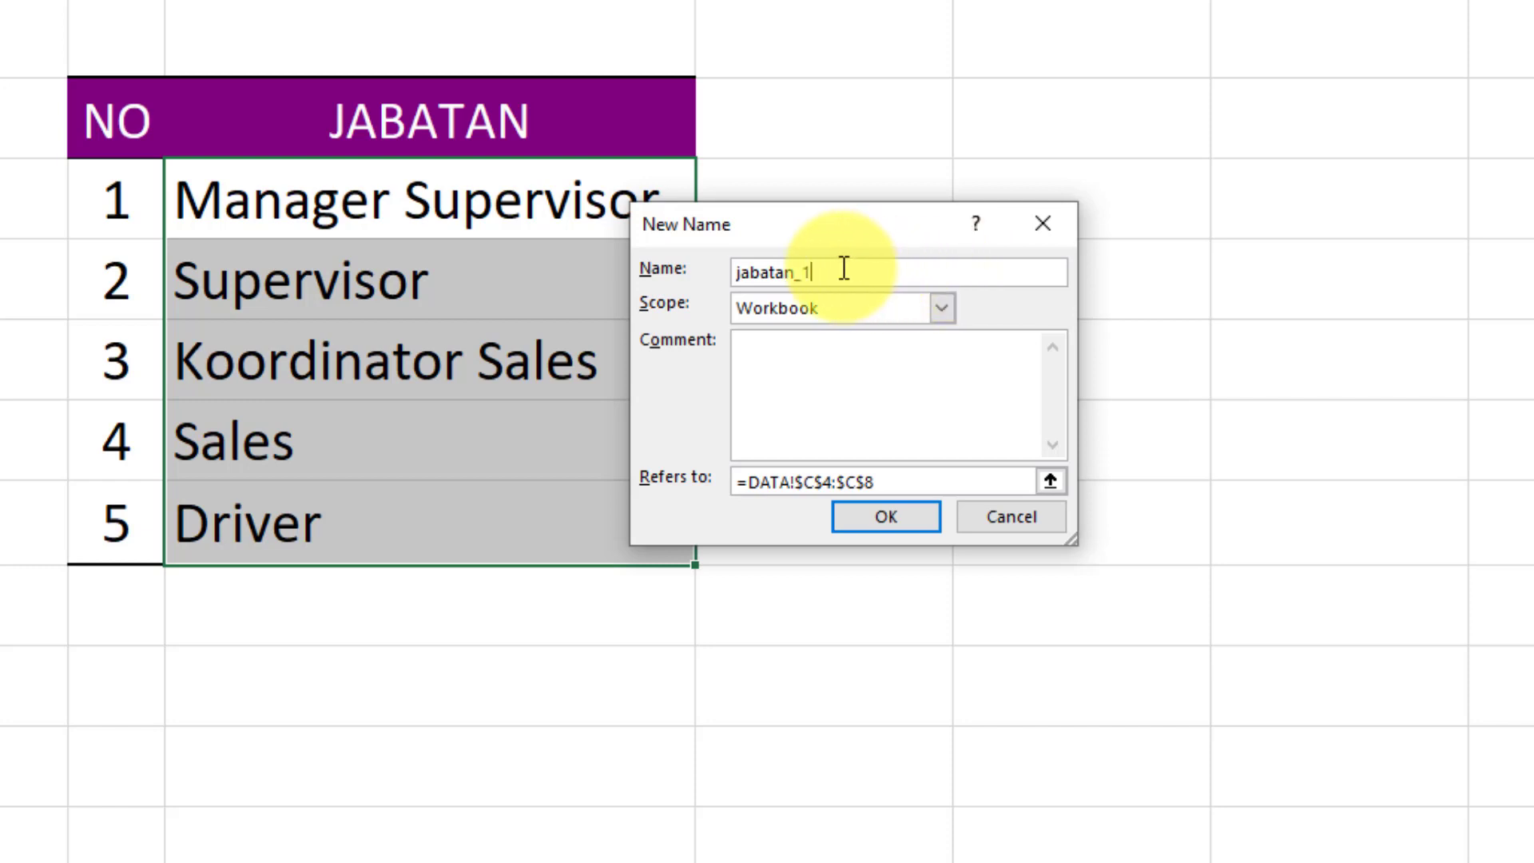
{"action": "left_click_drag", "start_coordinate": [840, 272], "coordinate": [663, 270]}
{"action": "right_click", "coordinate": [760, 271]}
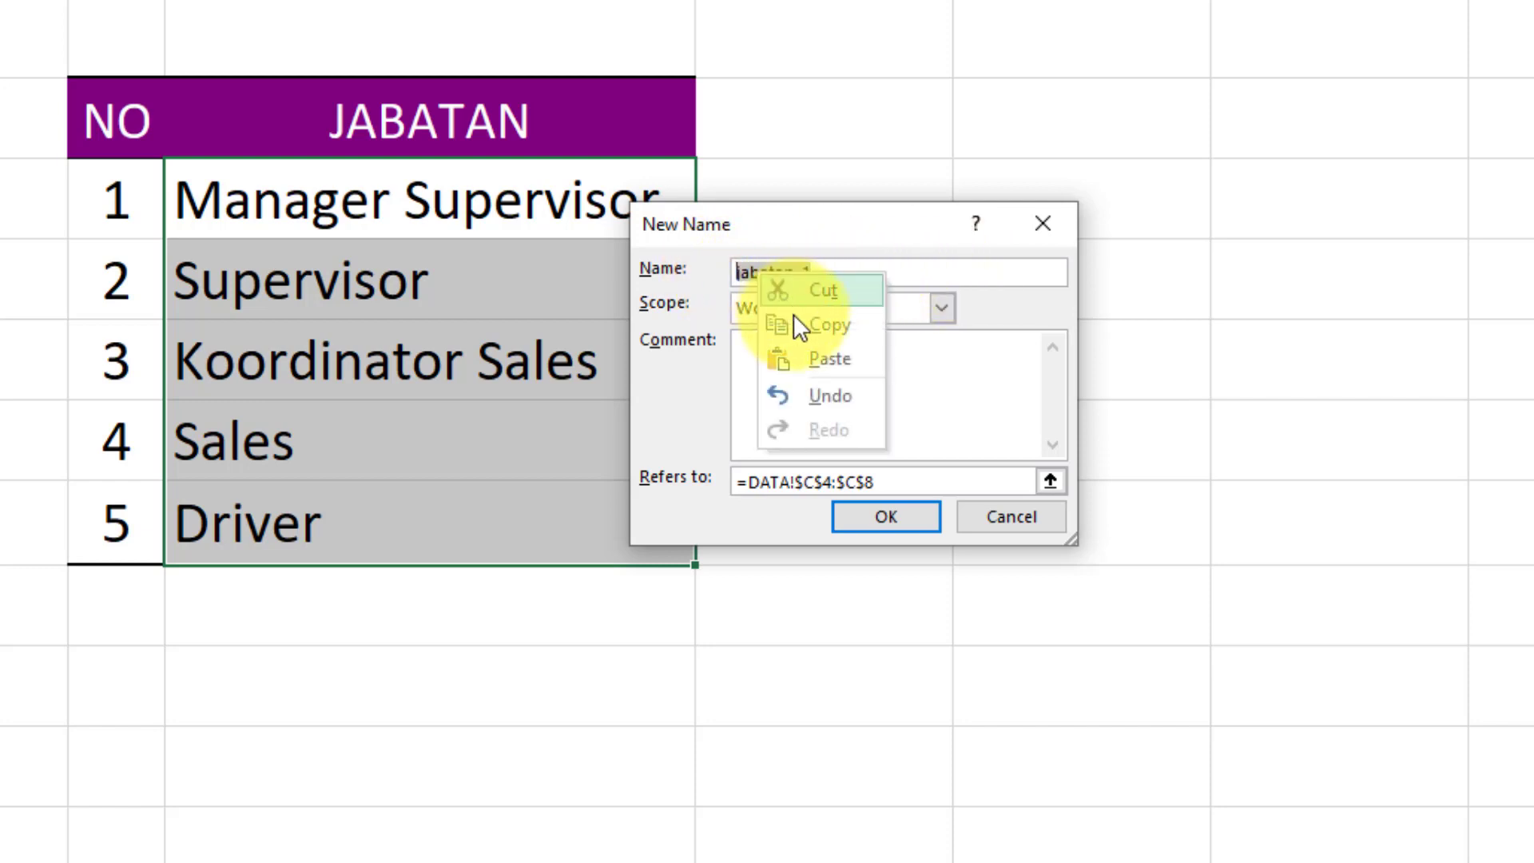
{"action": "left_click", "coordinate": [795, 317]}
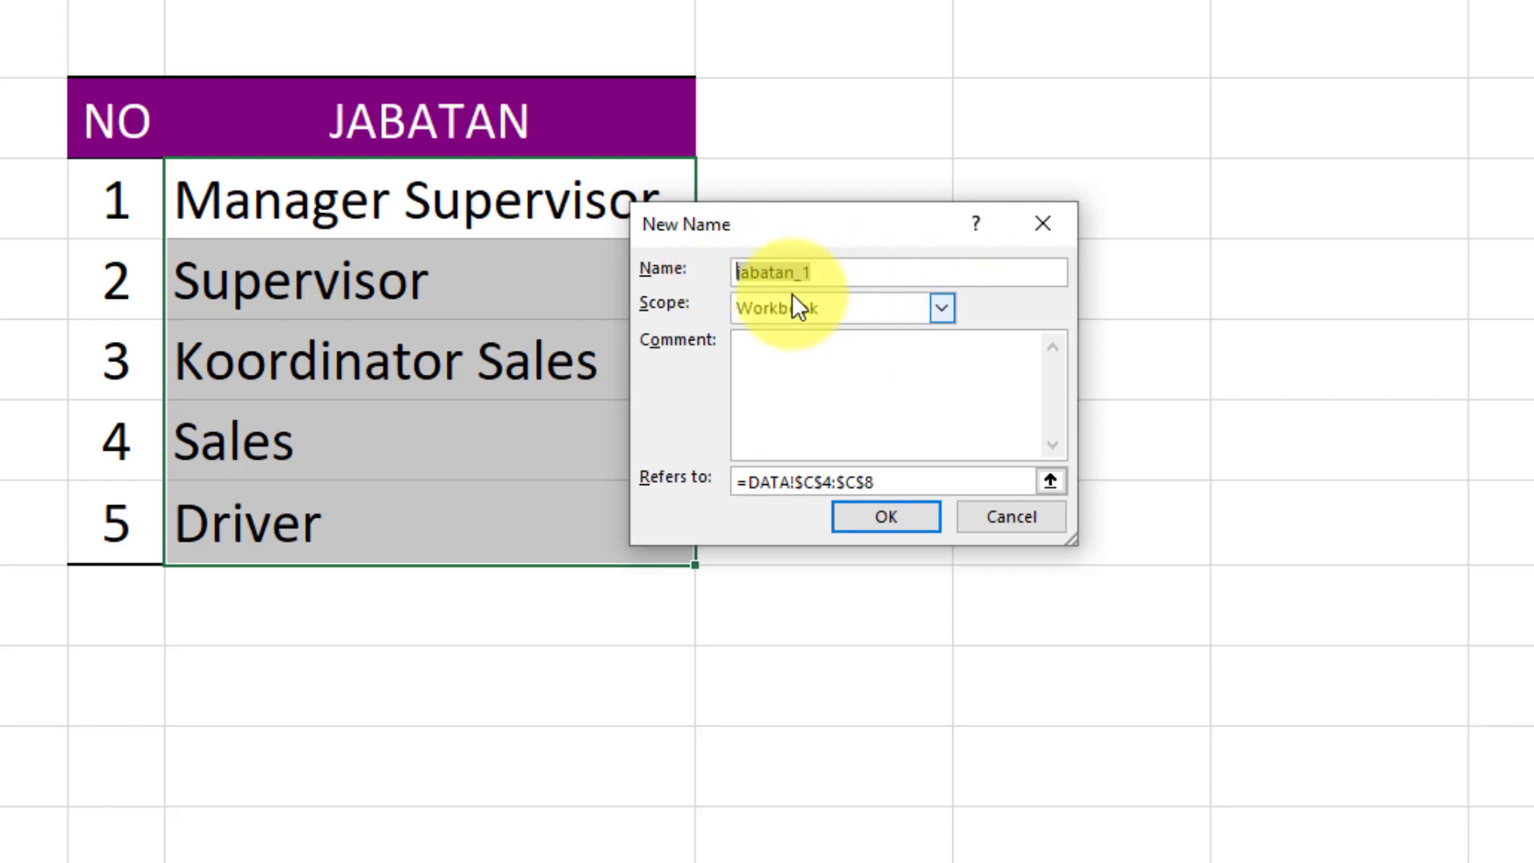
{"action": "left_click", "coordinate": [879, 519]}
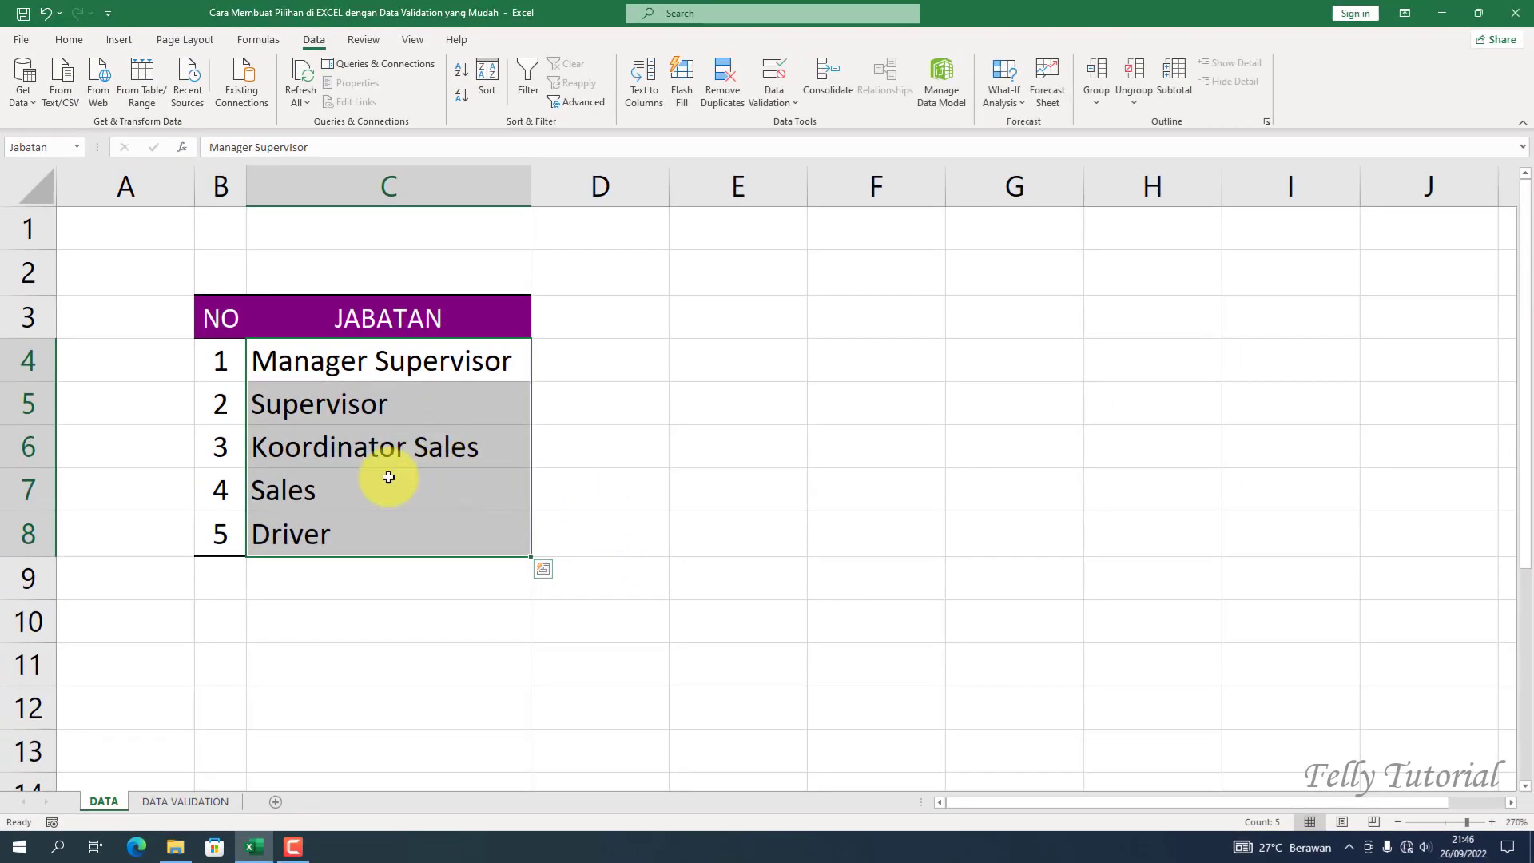
Apply List data validation to cell F3 on the DATA VALIDATION sheet with the source =jabatan_1, pasting the copied name
{"action": "left_click", "coordinate": [195, 801]}
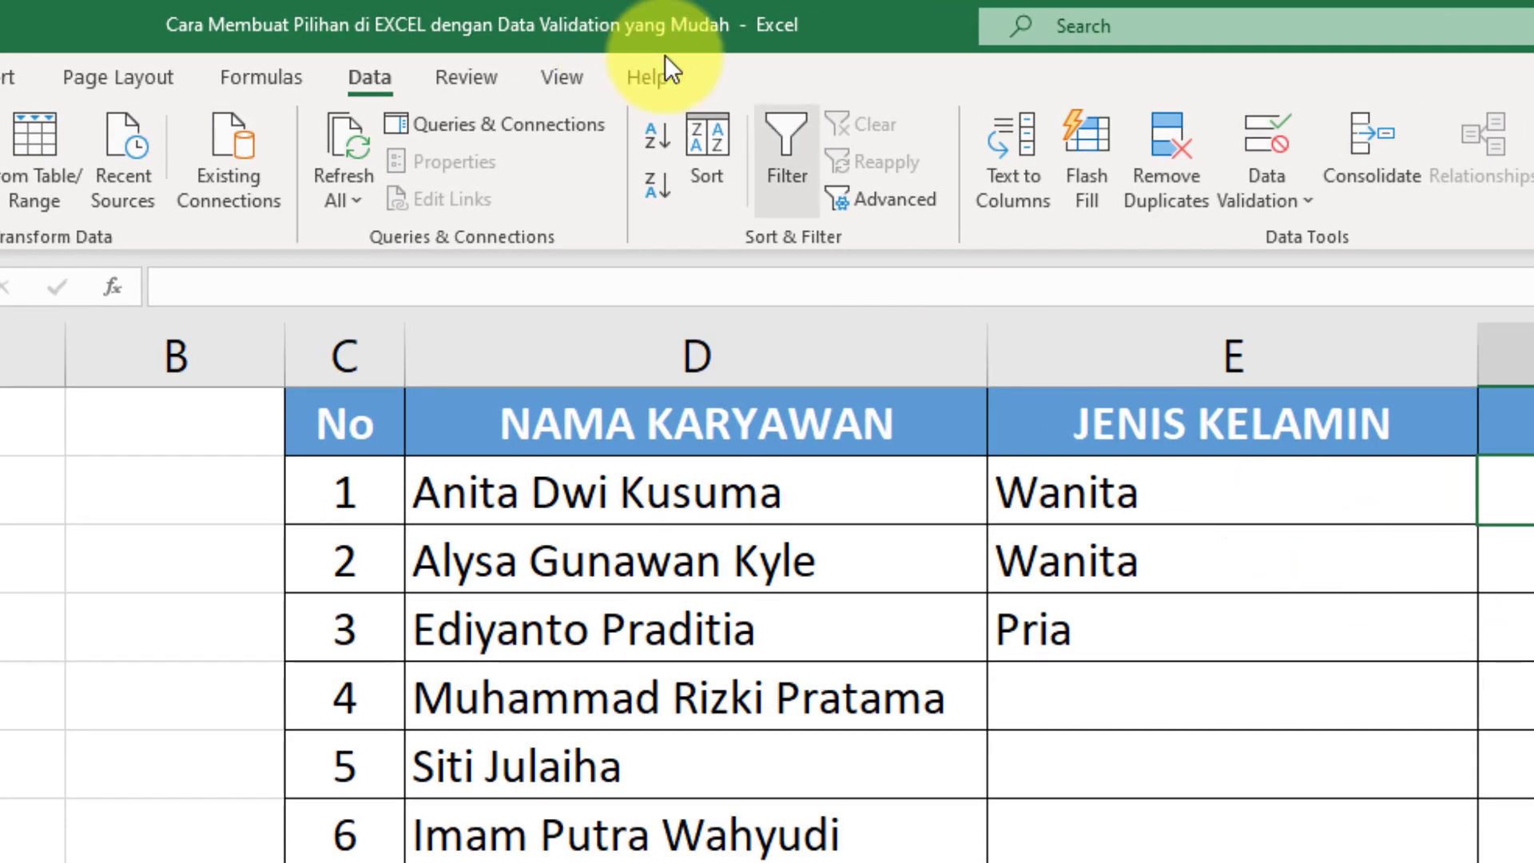
{"action": "left_click", "coordinate": [1272, 185]}
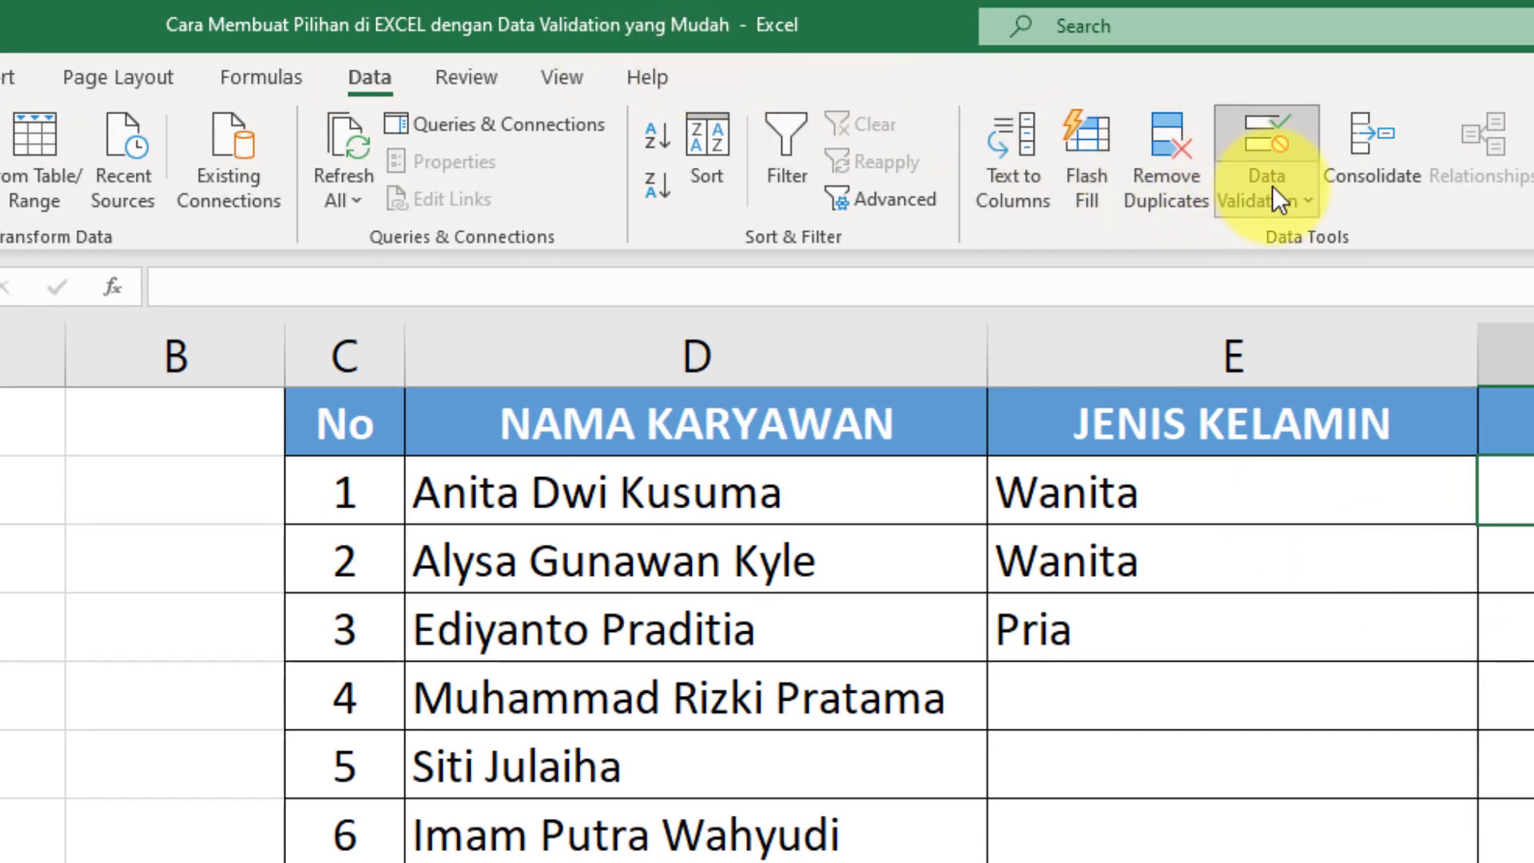
{"action": "left_click", "coordinate": [1306, 242]}
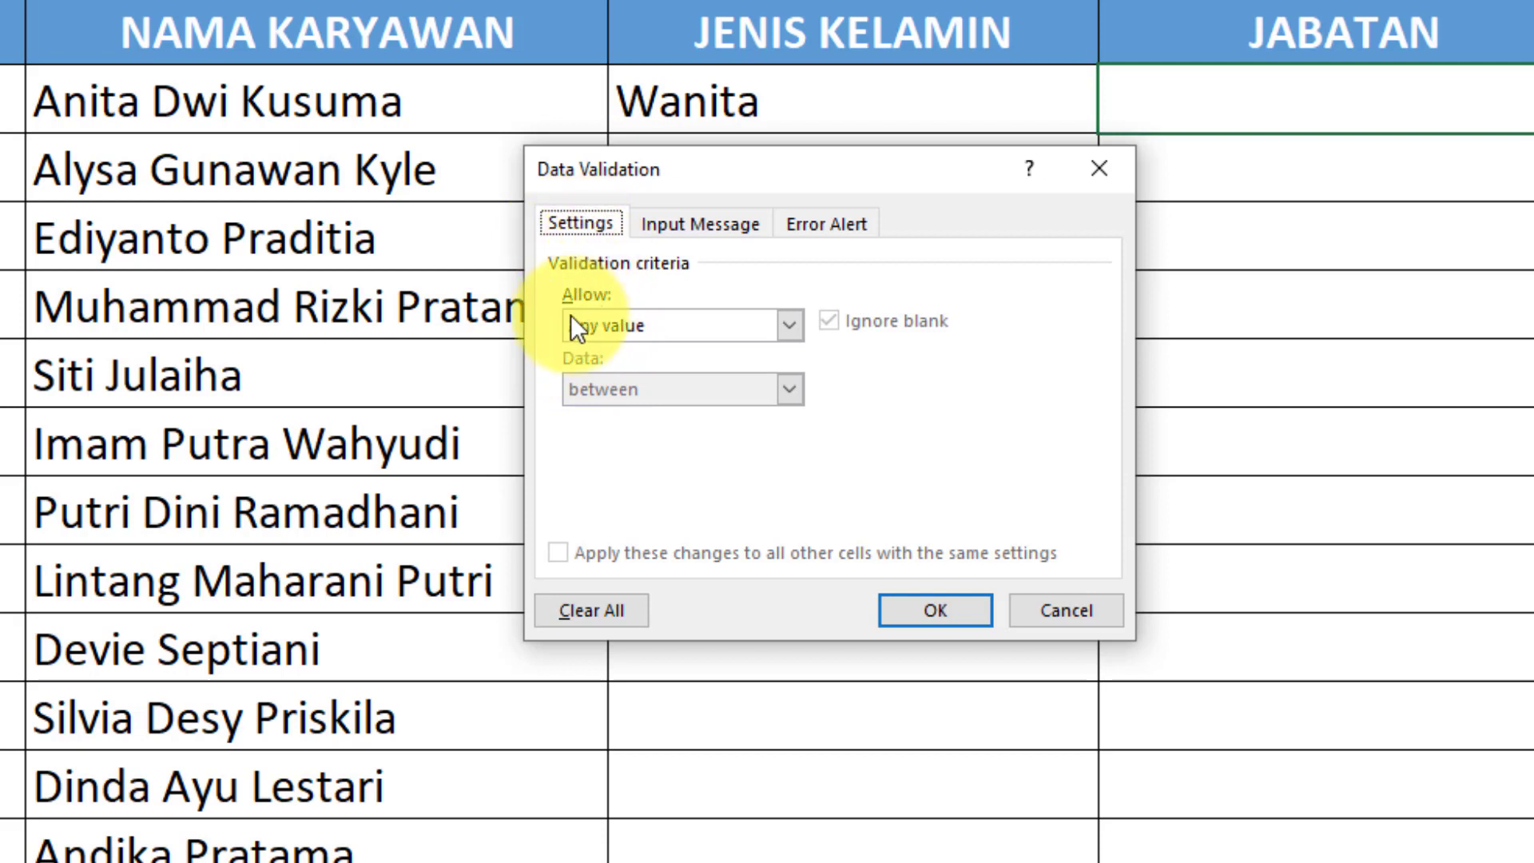
{"action": "left_click", "coordinate": [788, 326]}
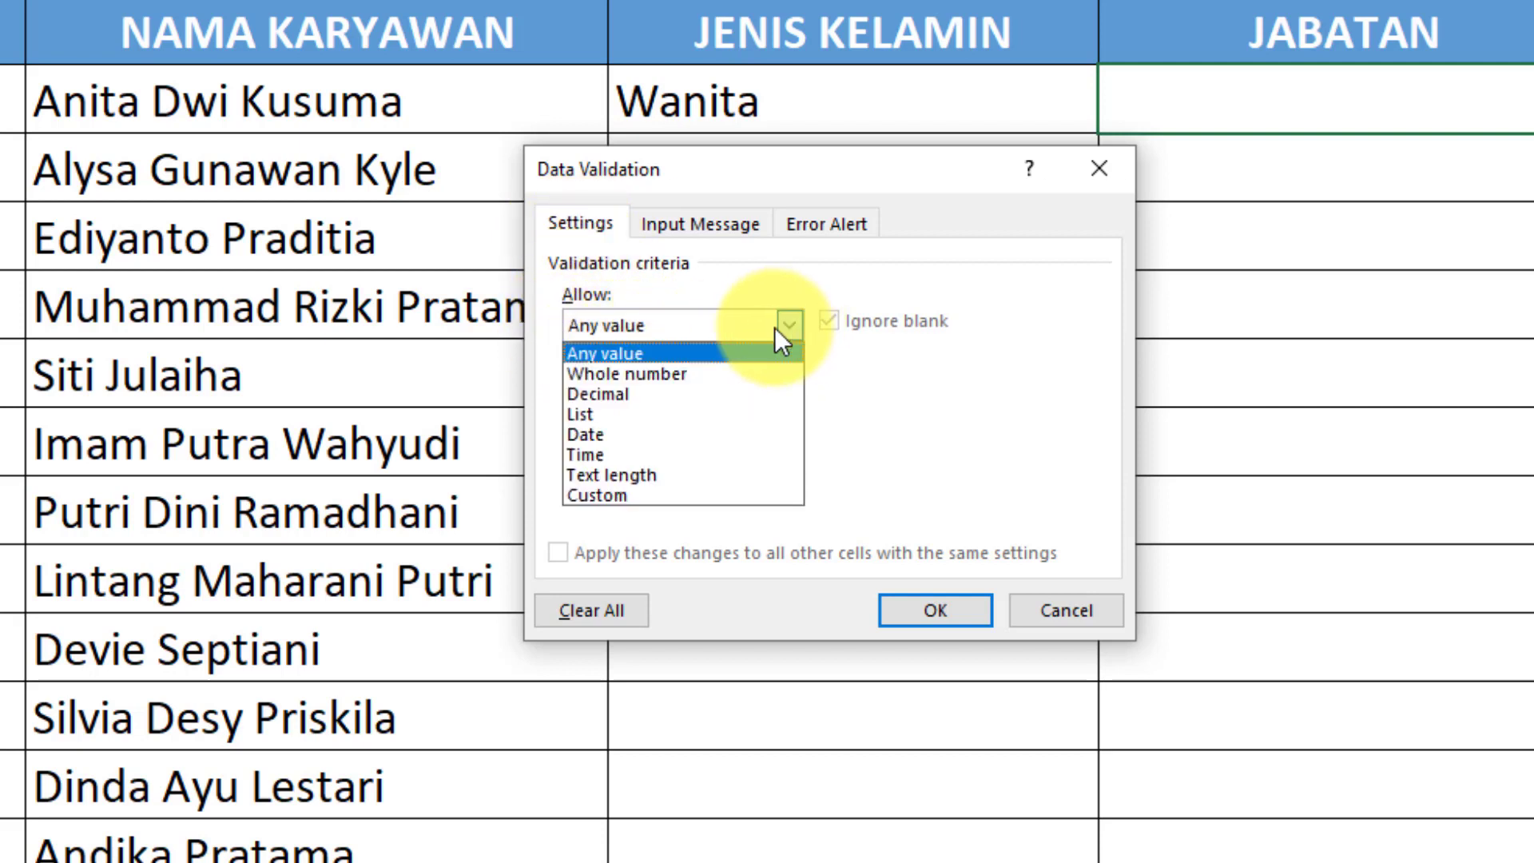
{"action": "left_click", "coordinate": [651, 414]}
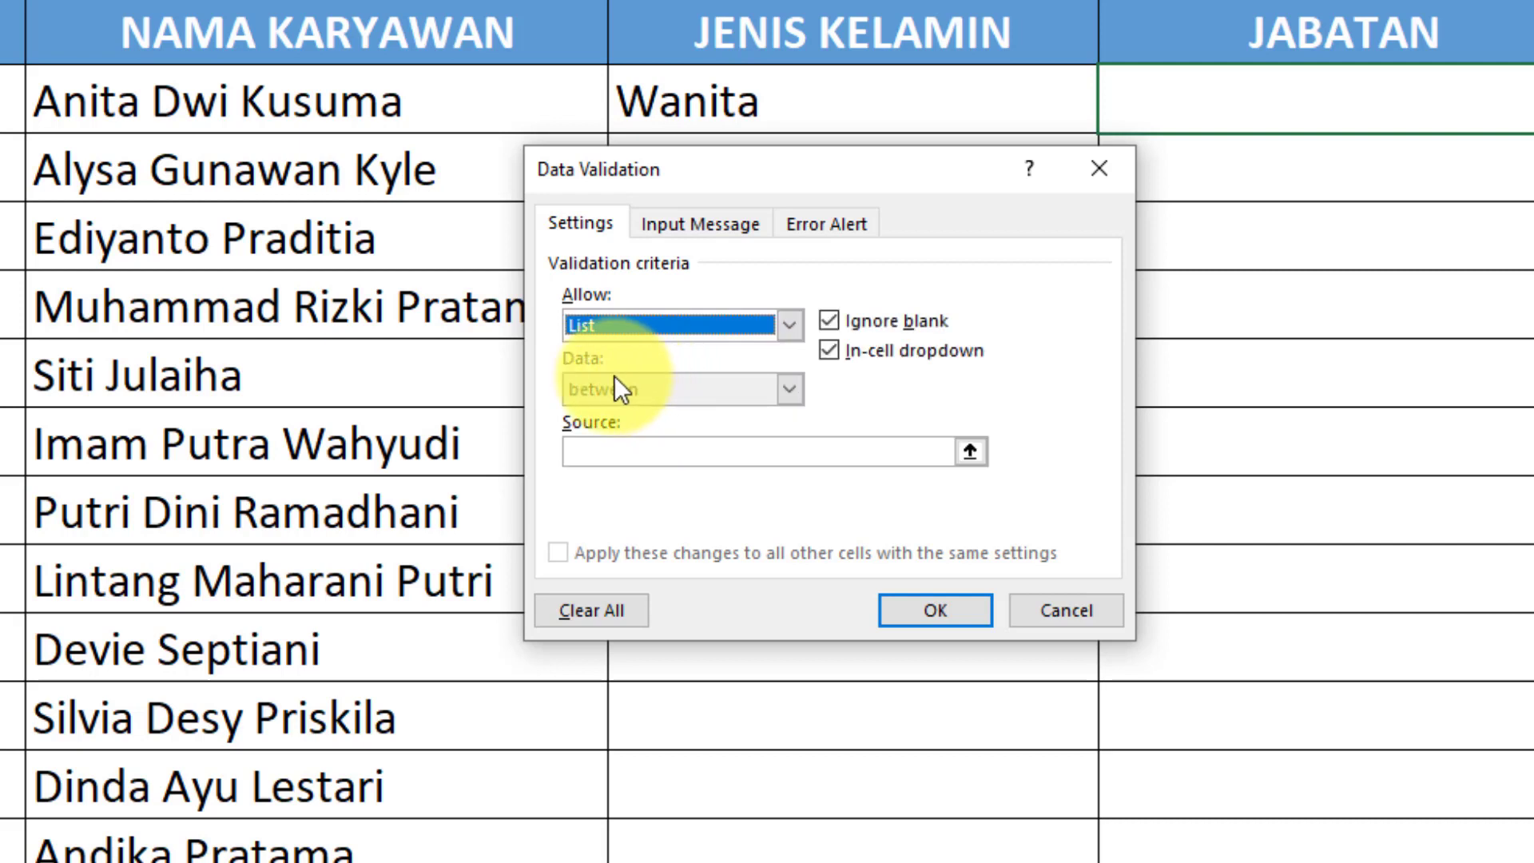
{"action": "left_click", "coordinate": [597, 451]}
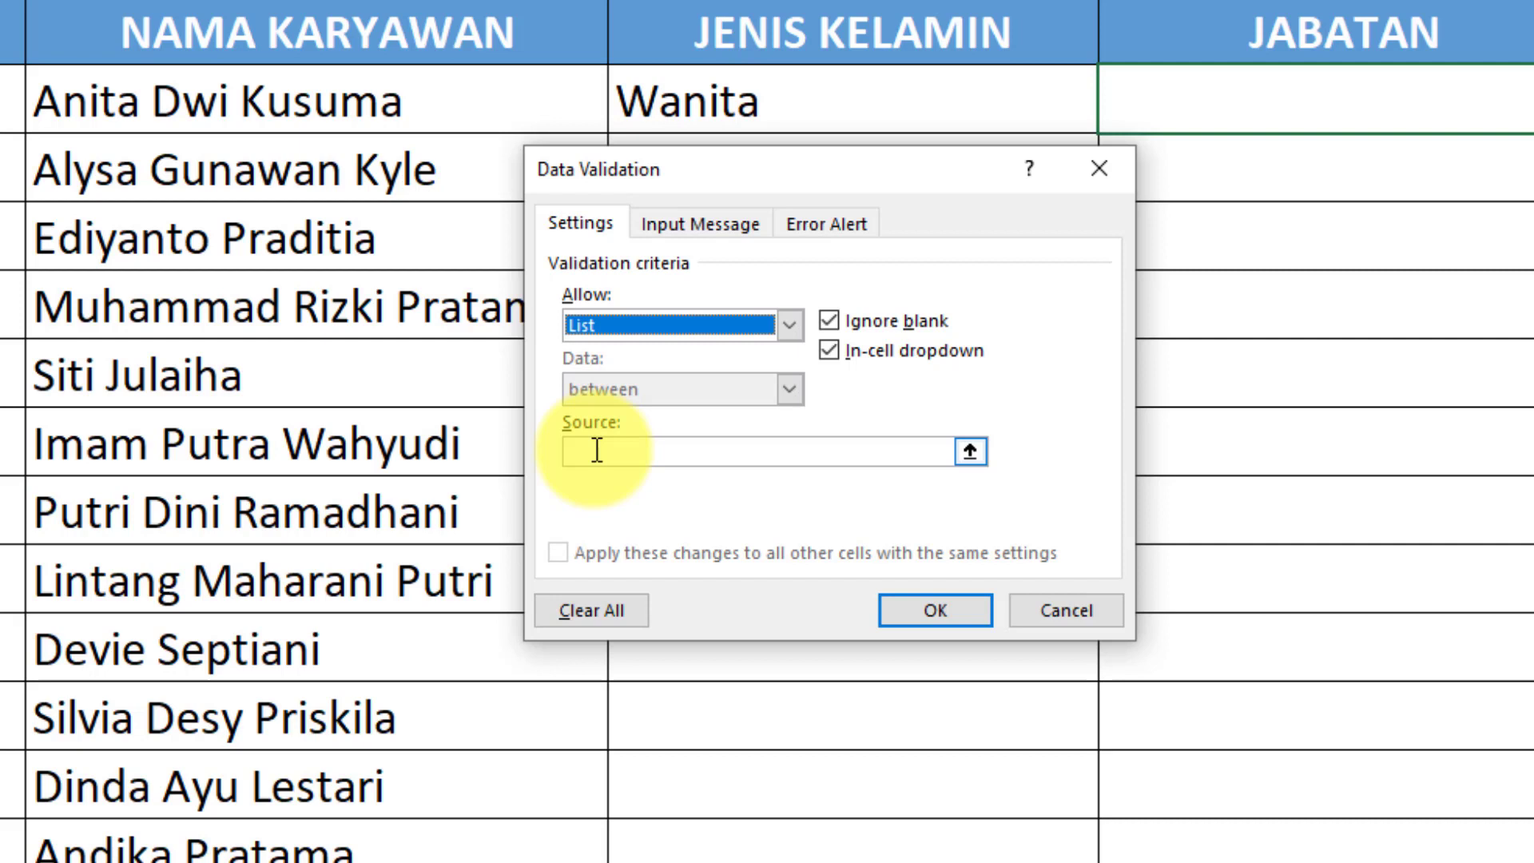
{"action": "left_click", "coordinate": [596, 451]}
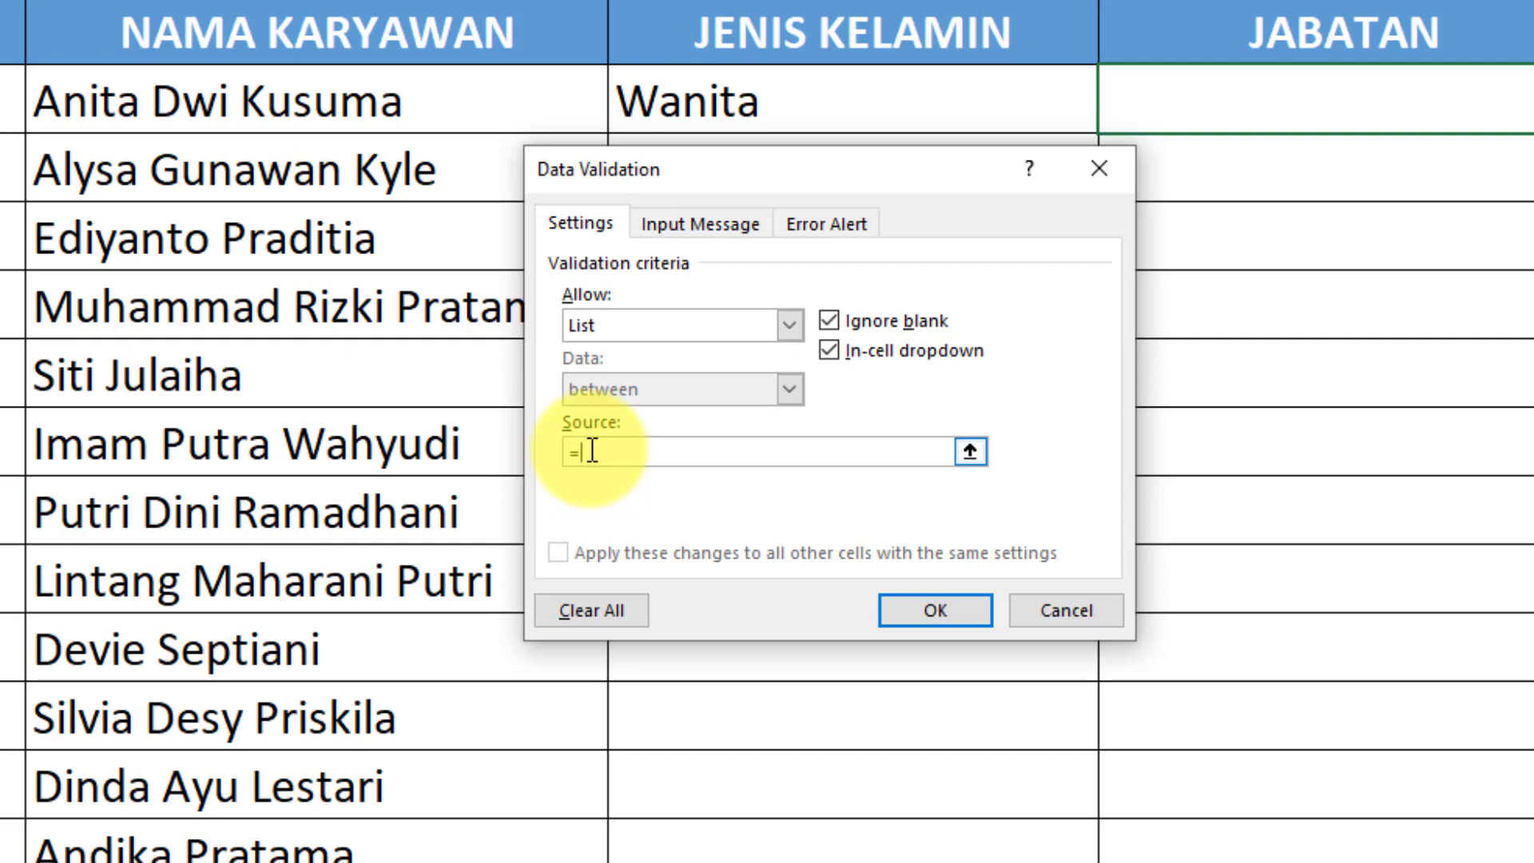
{"action": "right_click", "coordinate": [592, 451]}
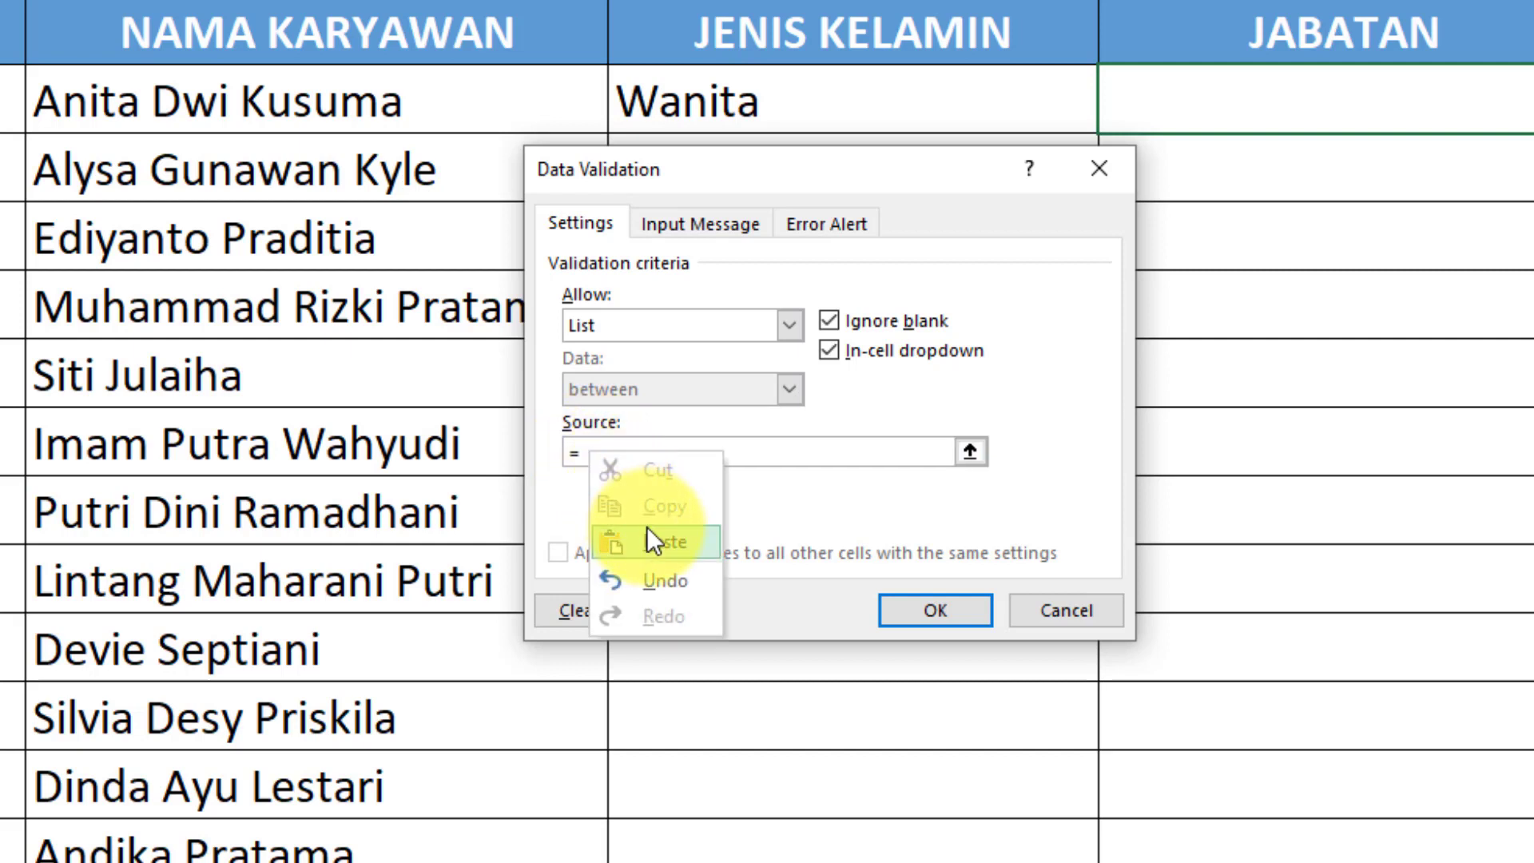
{"action": "left_click", "coordinate": [647, 529]}
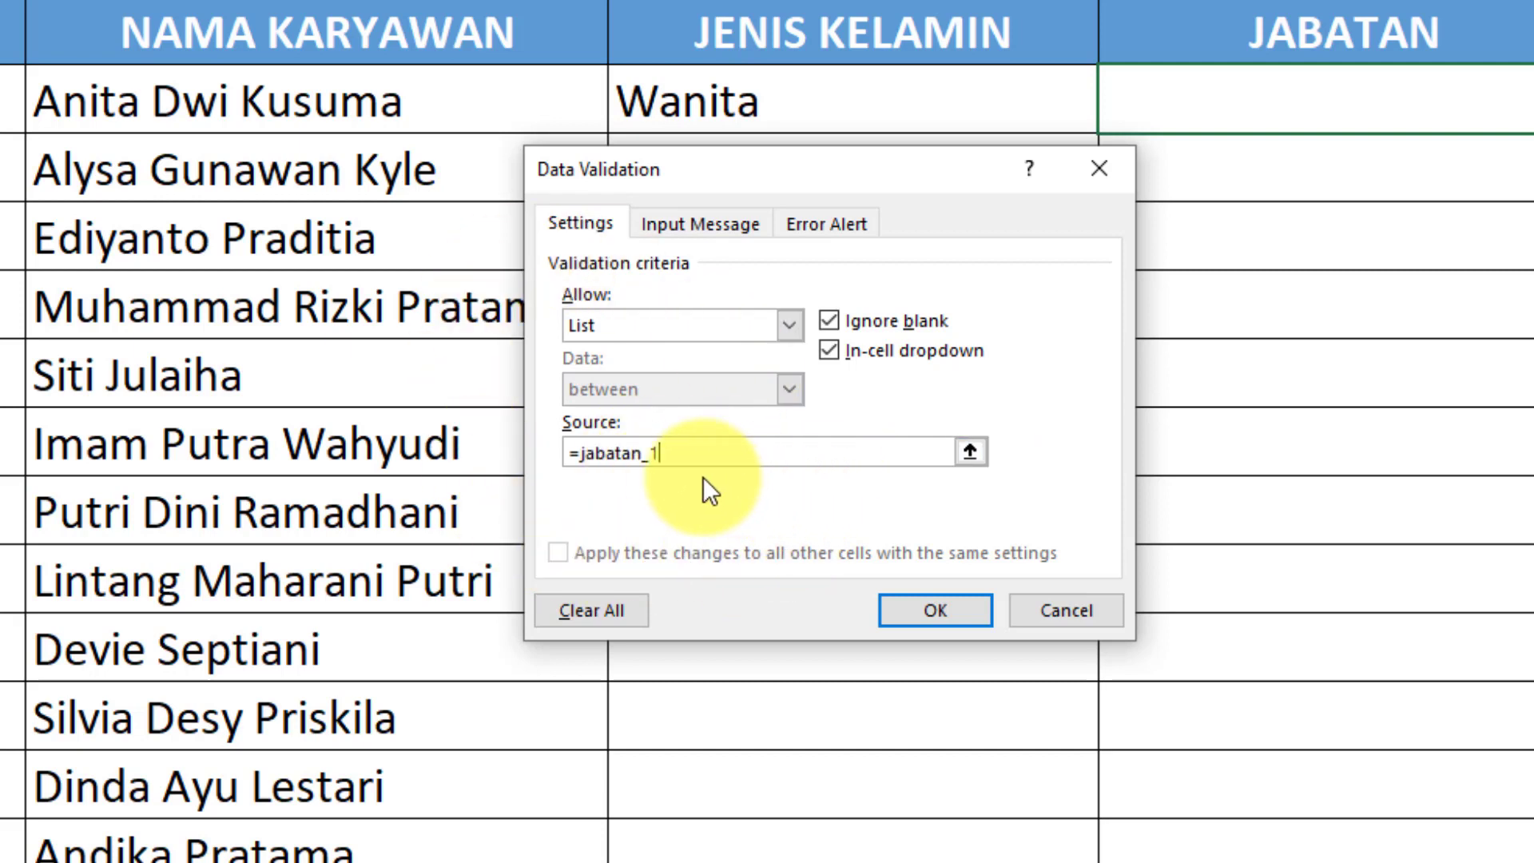
{"action": "left_click", "coordinate": [923, 611]}
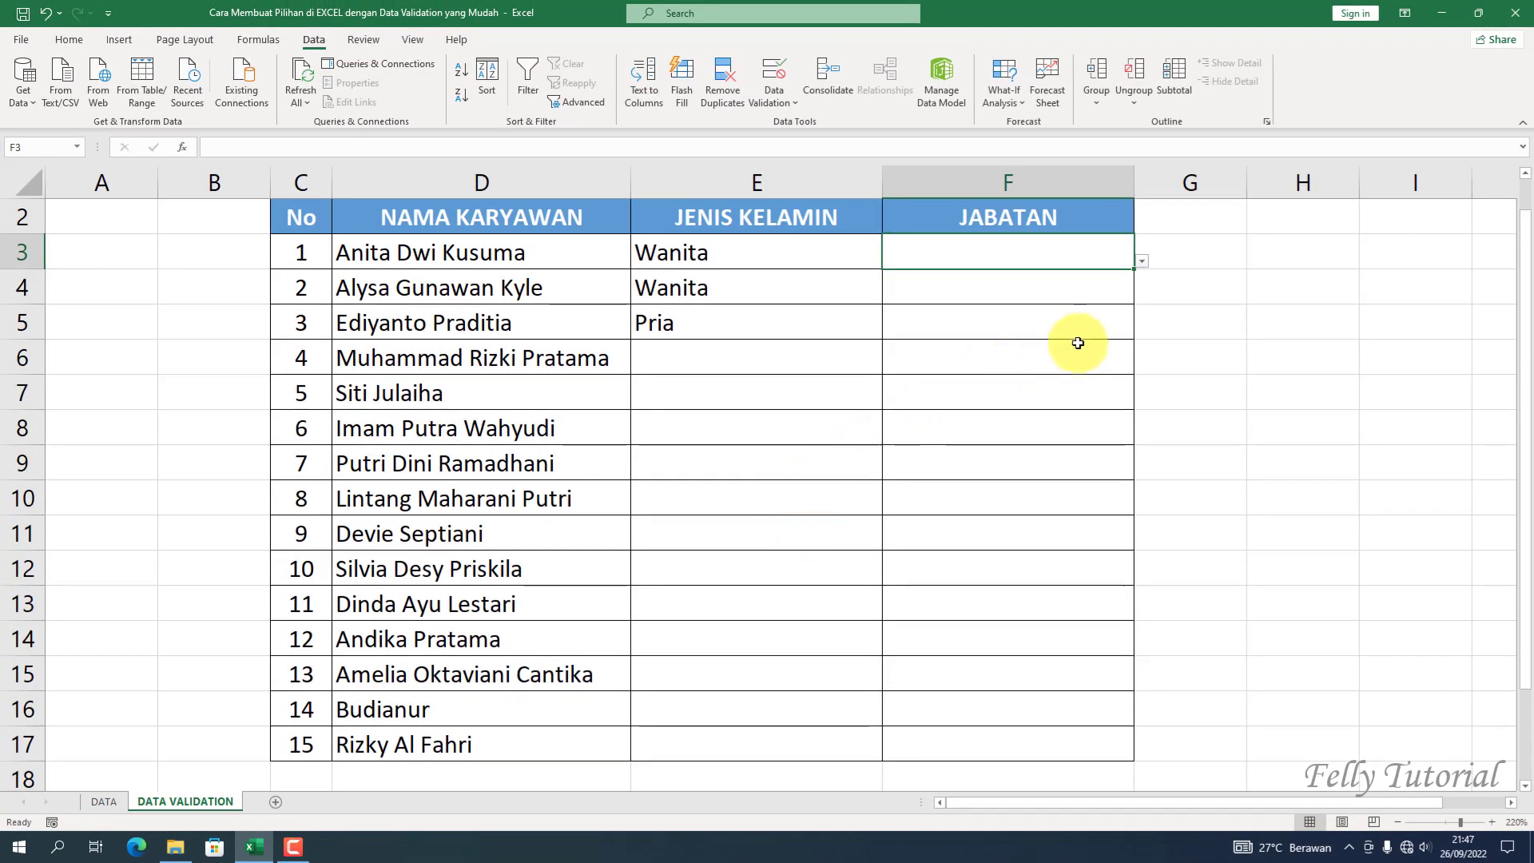
Preview F3's dropdown choices and fill the cell's validation down the JABATAN column to F17
{"action": "left_click", "coordinate": [1144, 259]}
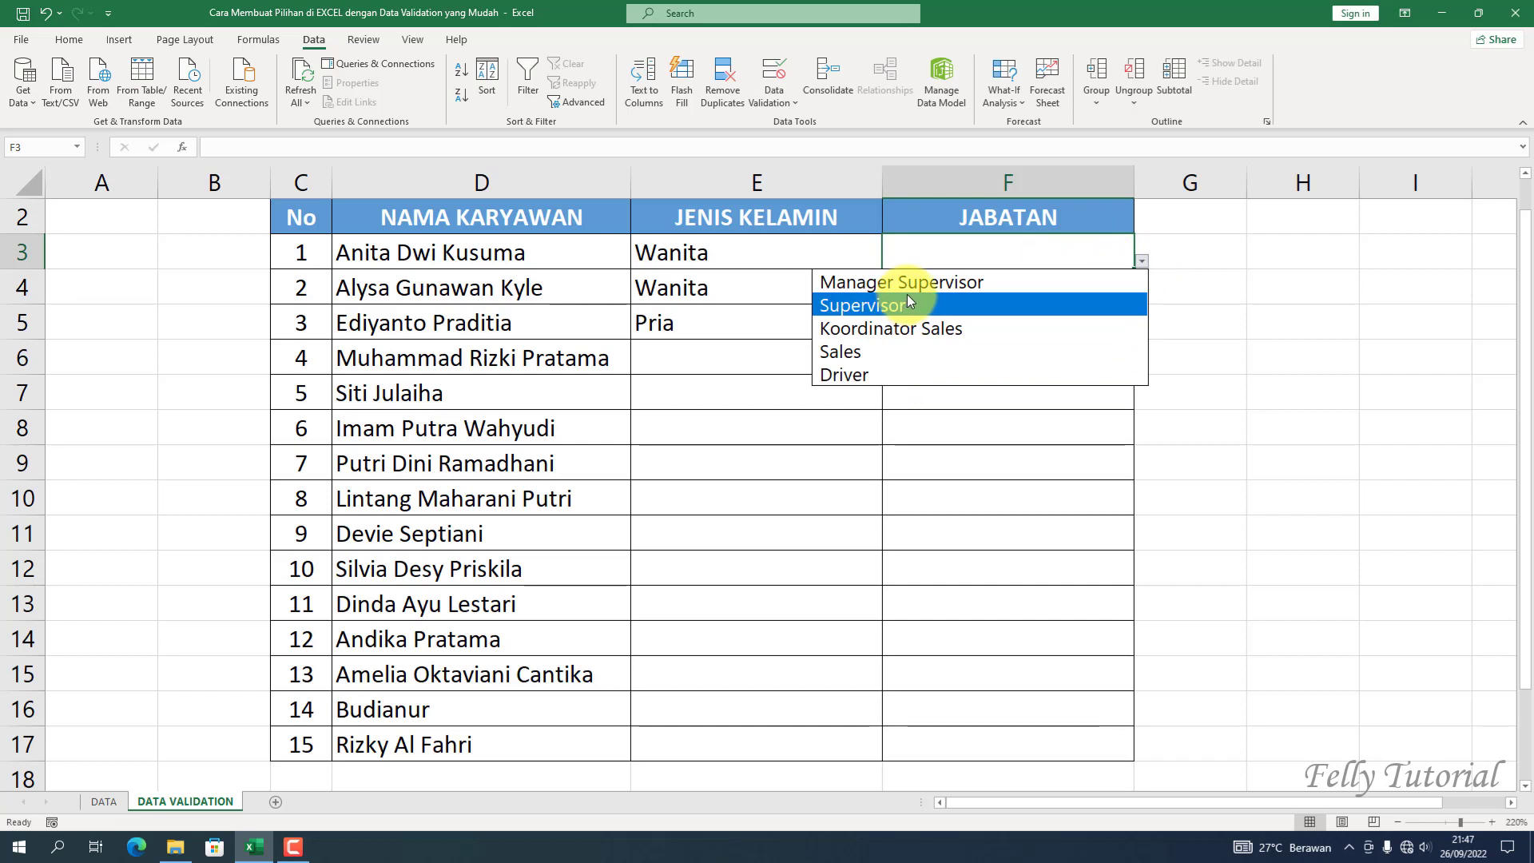
{"action": "left_click", "coordinate": [1026, 455]}
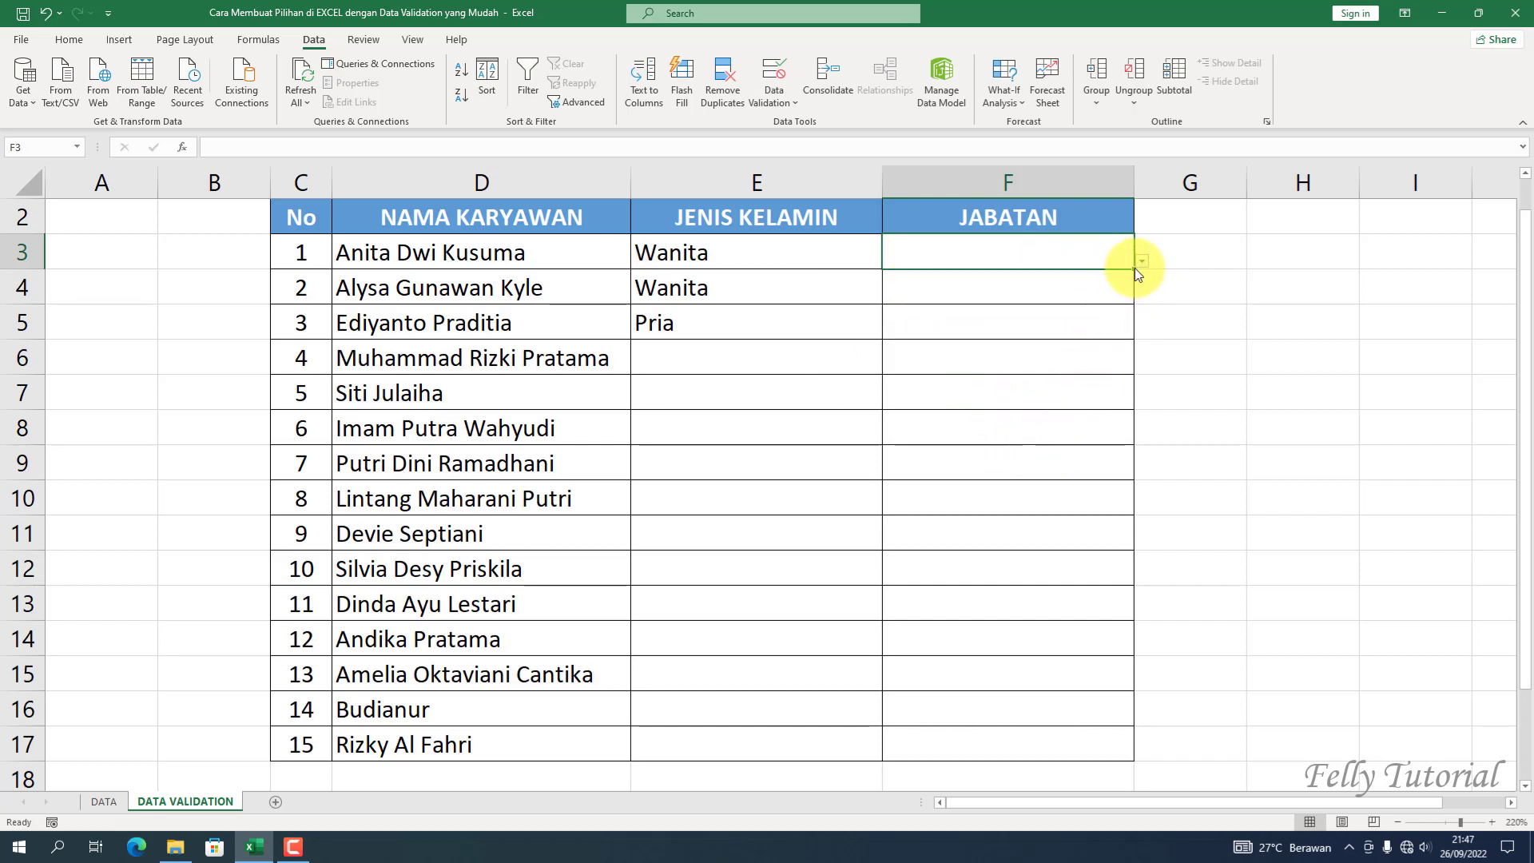
{"action": "mouse_move", "coordinate": [1135, 268]}
{"action": "left_mouse_down"}
{"action": "mouse_move", "coordinate": [1119, 424]}
{"action": "mouse_move", "coordinate": [1134, 752]}
{"action": "left_mouse_up"}
{"action": "left_click", "coordinate": [1078, 459]}
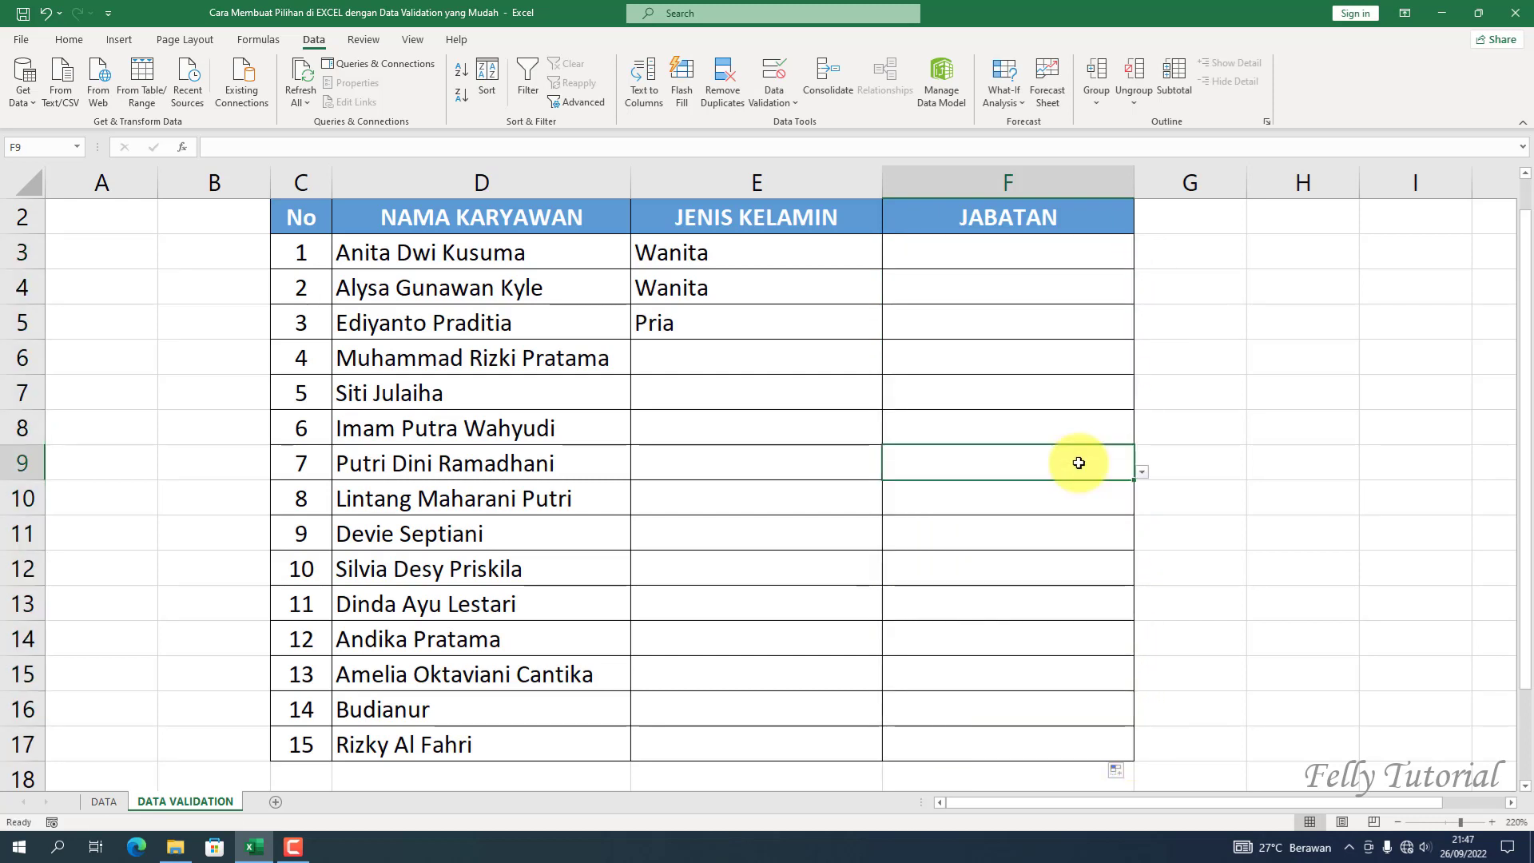
{"action": "left_click", "coordinate": [1032, 322]}
Choose Manager Supervisor in F3, Supervisor in F4 and Driver in F5 from the JABATAN dropdowns
{"action": "left_click", "coordinate": [1027, 249]}
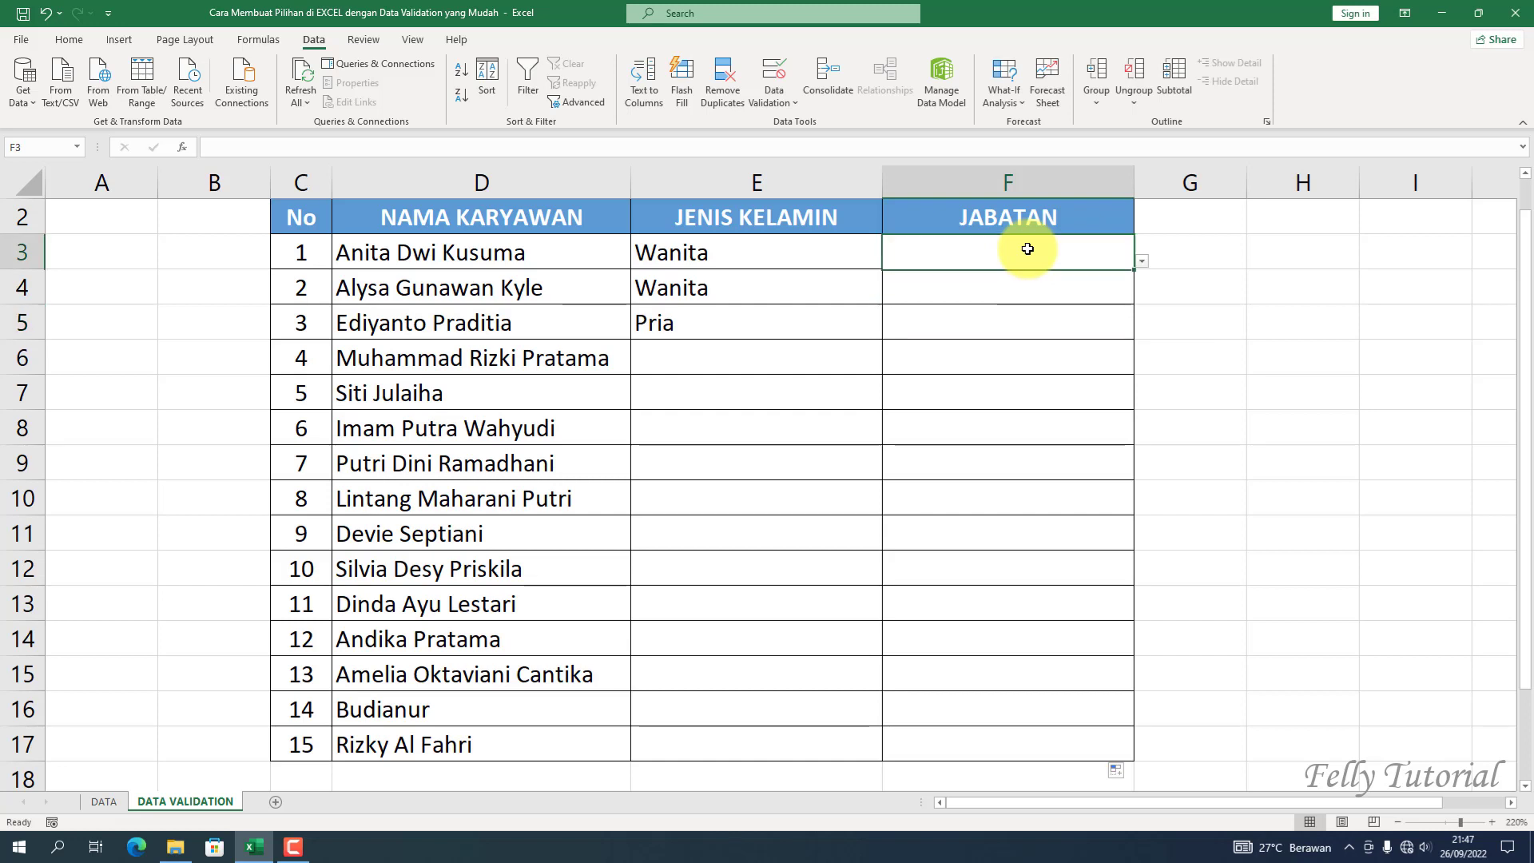
{"action": "left_click", "coordinate": [1142, 262]}
{"action": "left_click", "coordinate": [991, 281]}
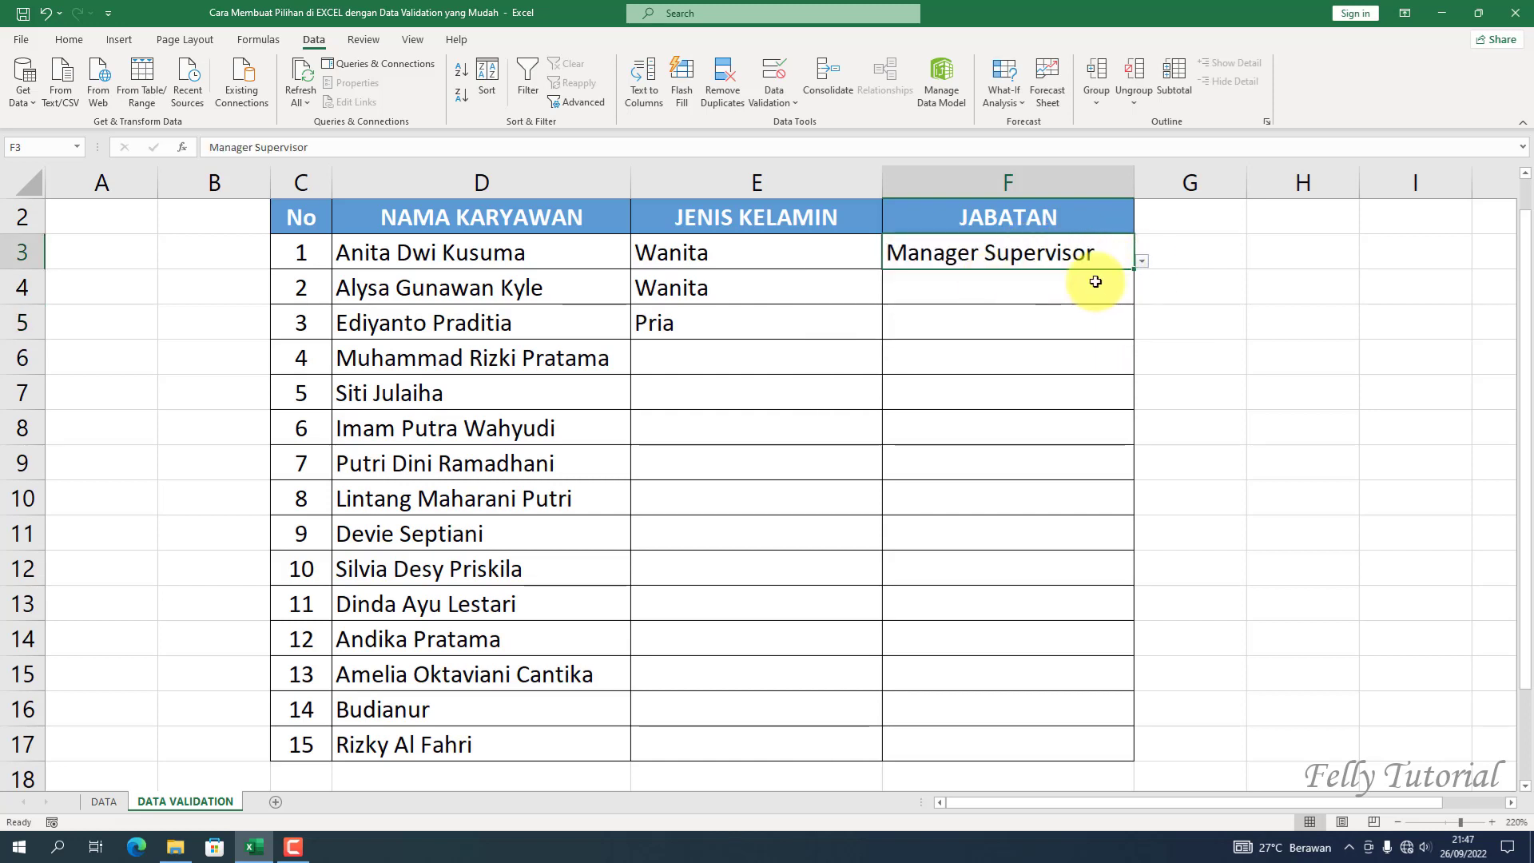
{"action": "left_click", "coordinate": [995, 310]}
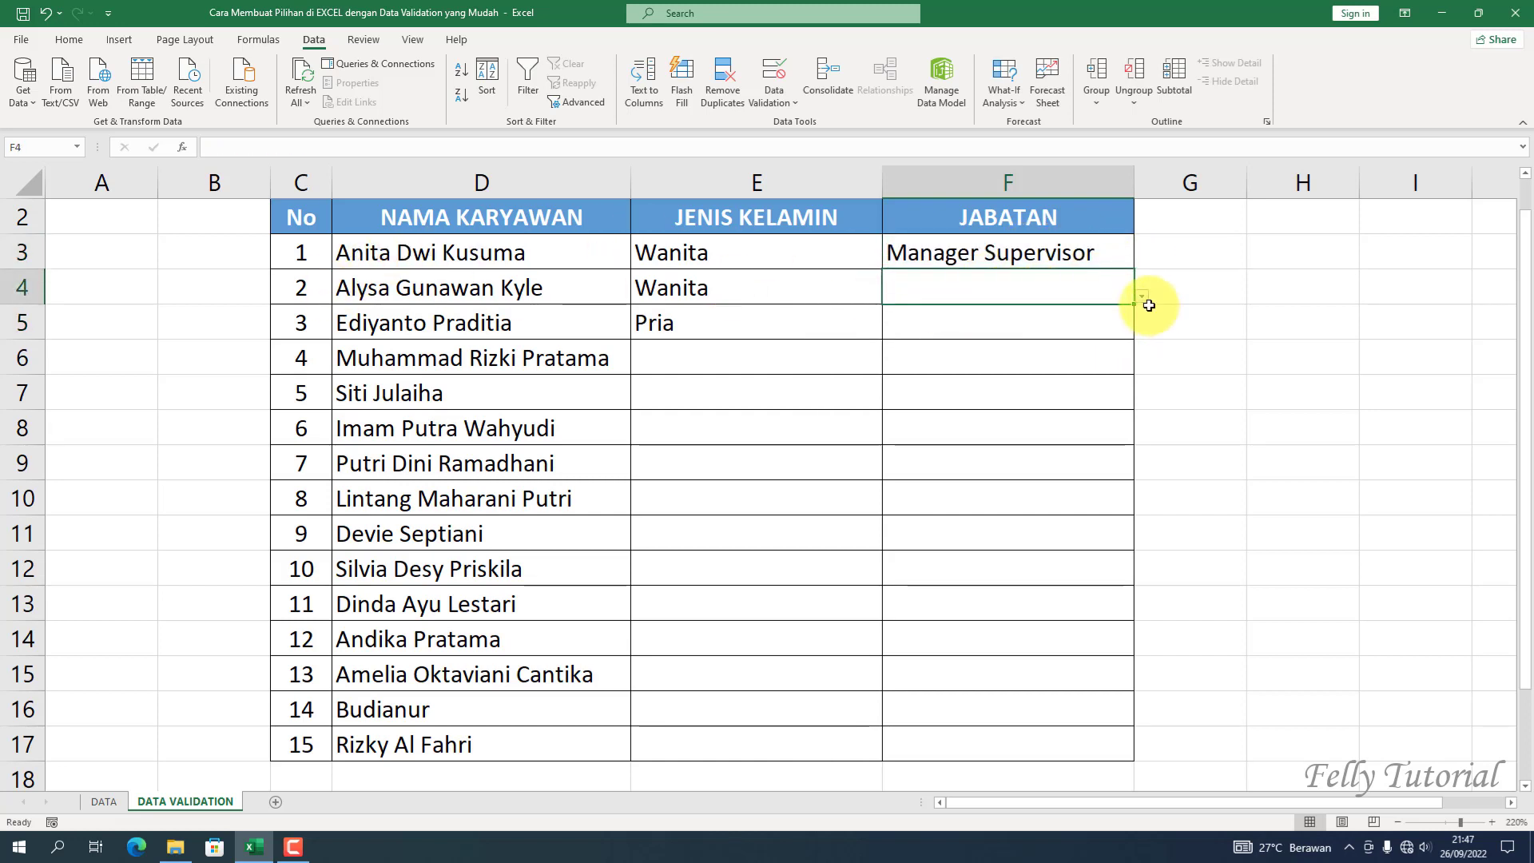
{"action": "left_click", "coordinate": [1141, 297]}
{"action": "left_click", "coordinate": [858, 340]}
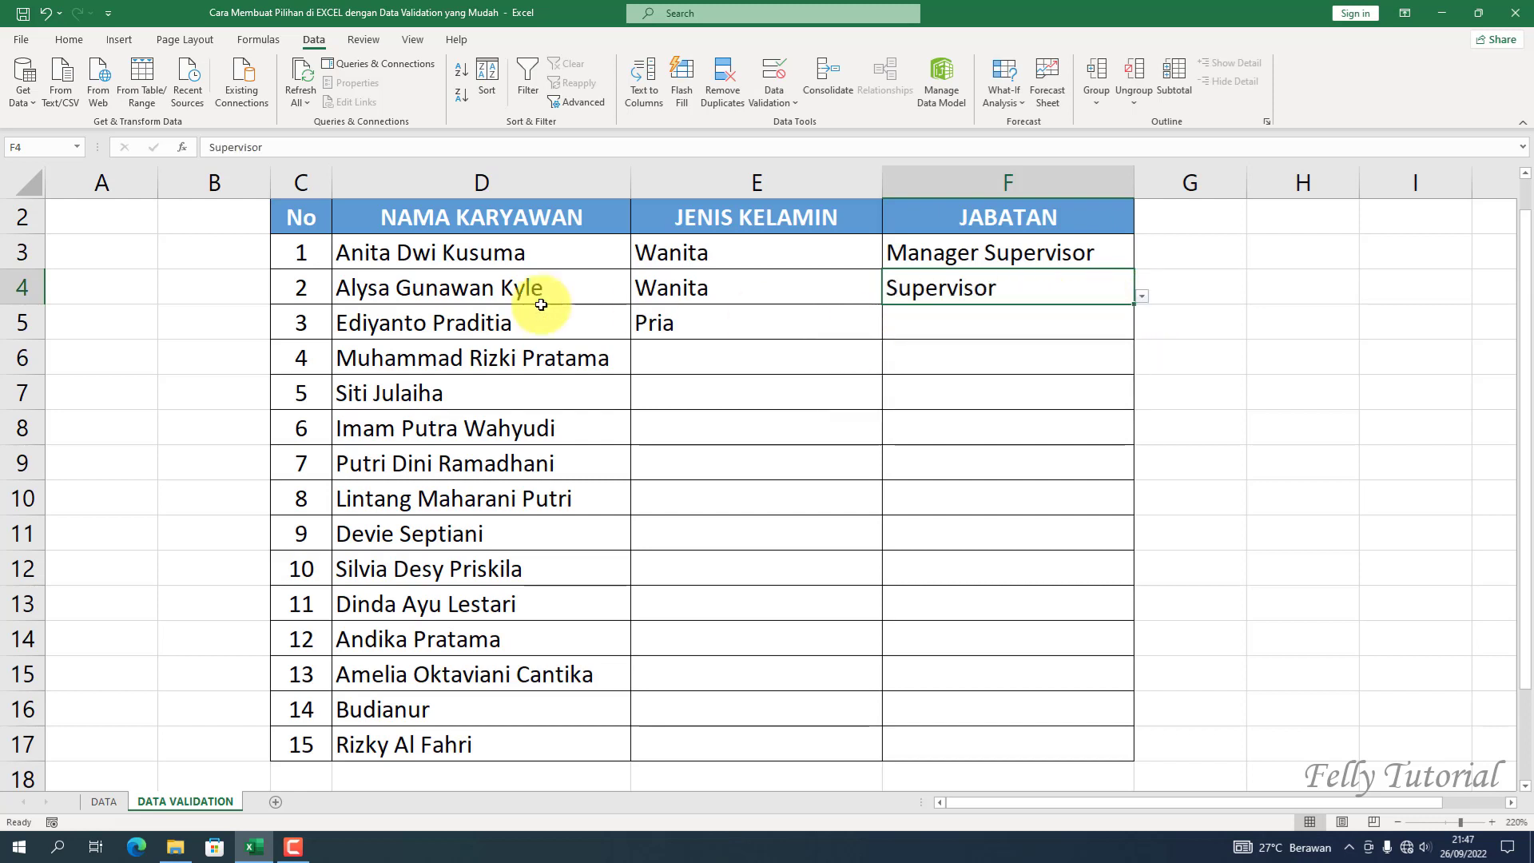
{"action": "left_click", "coordinate": [979, 329]}
{"action": "left_click", "coordinate": [1143, 331]}
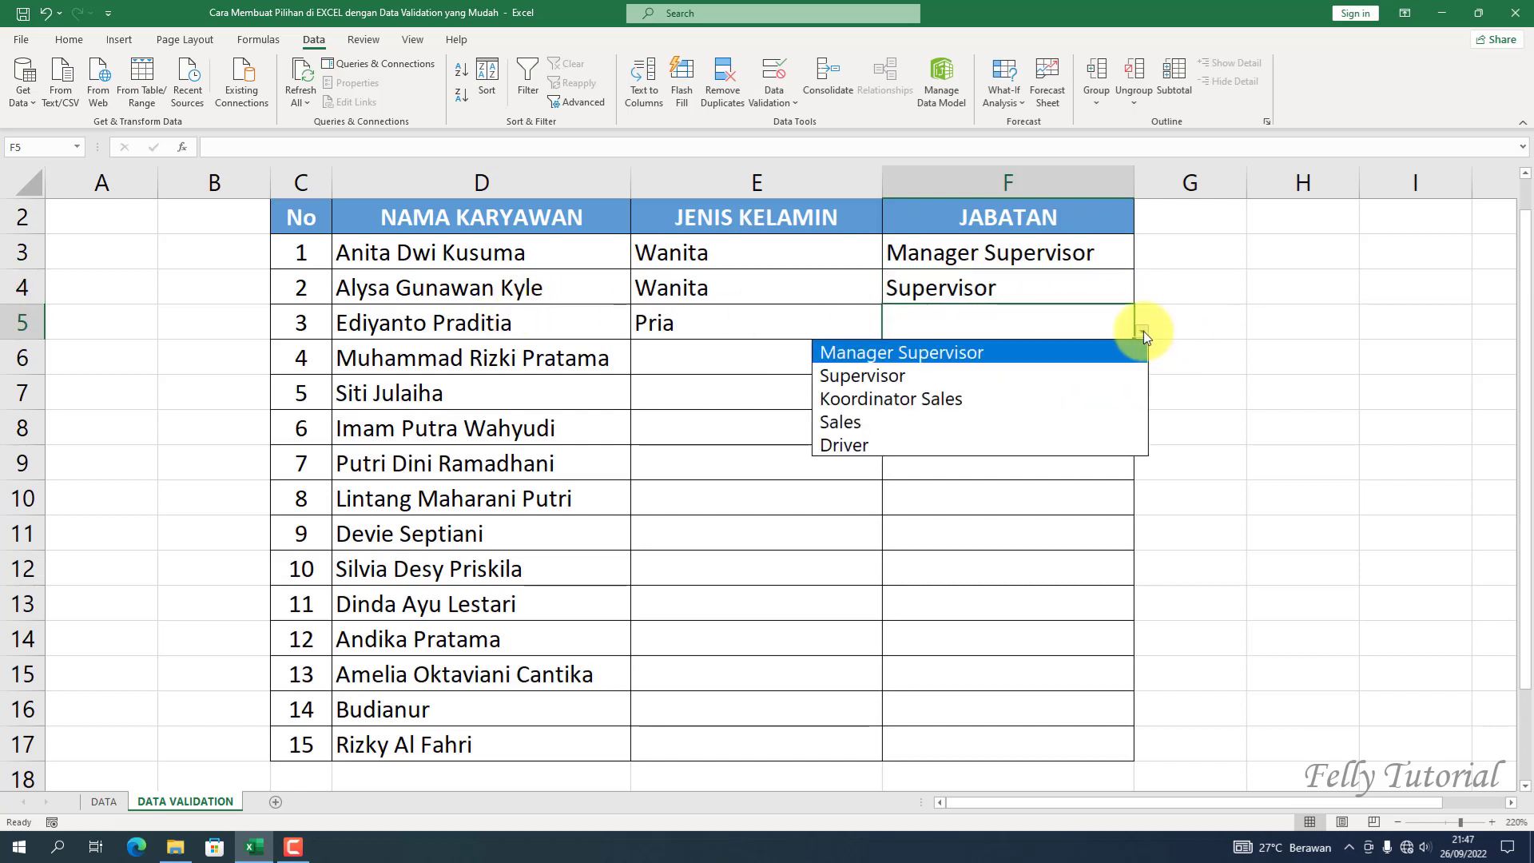
{"action": "left_click", "coordinate": [995, 444]}
{"action": "left_click", "coordinate": [1208, 402]}
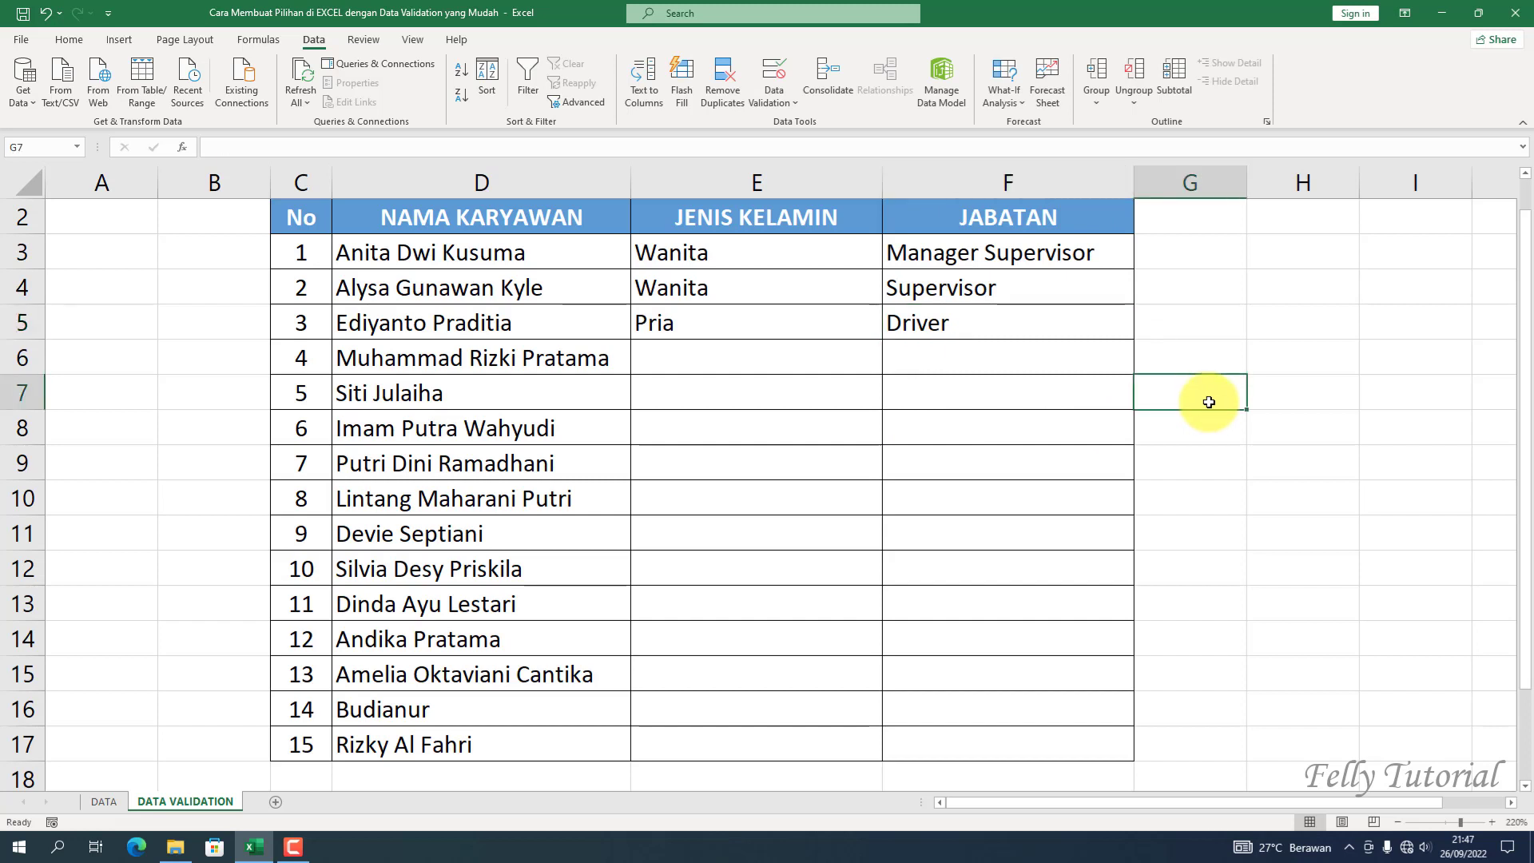